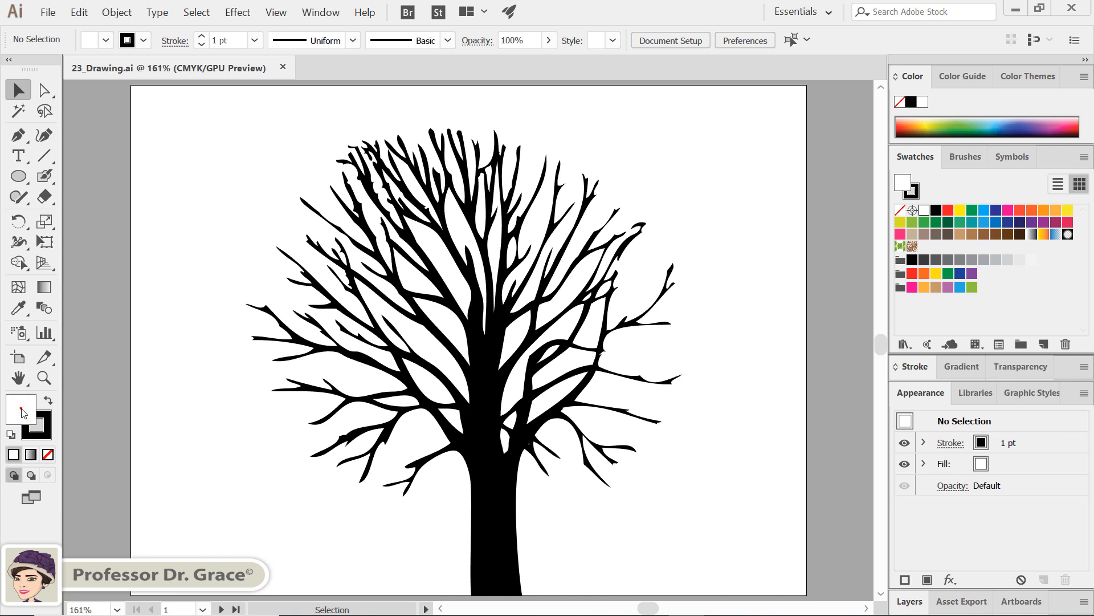
Step: Set the fill to None and the stroke to the light yellowish-green swatch
{"action": "key", "text": "slash"}
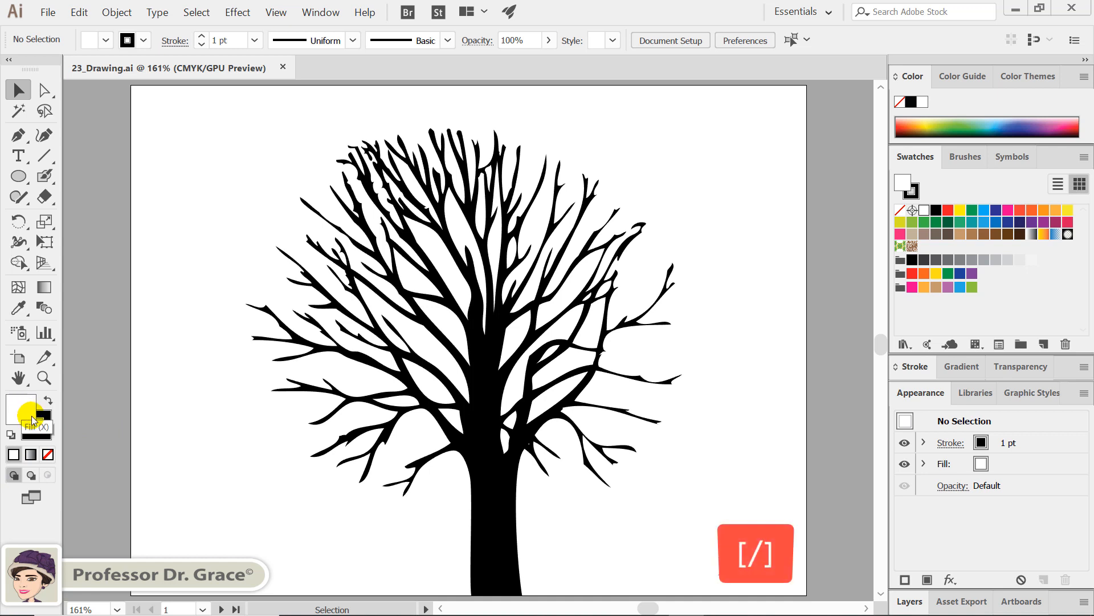
{"action": "left_click", "coordinate": [48, 454]}
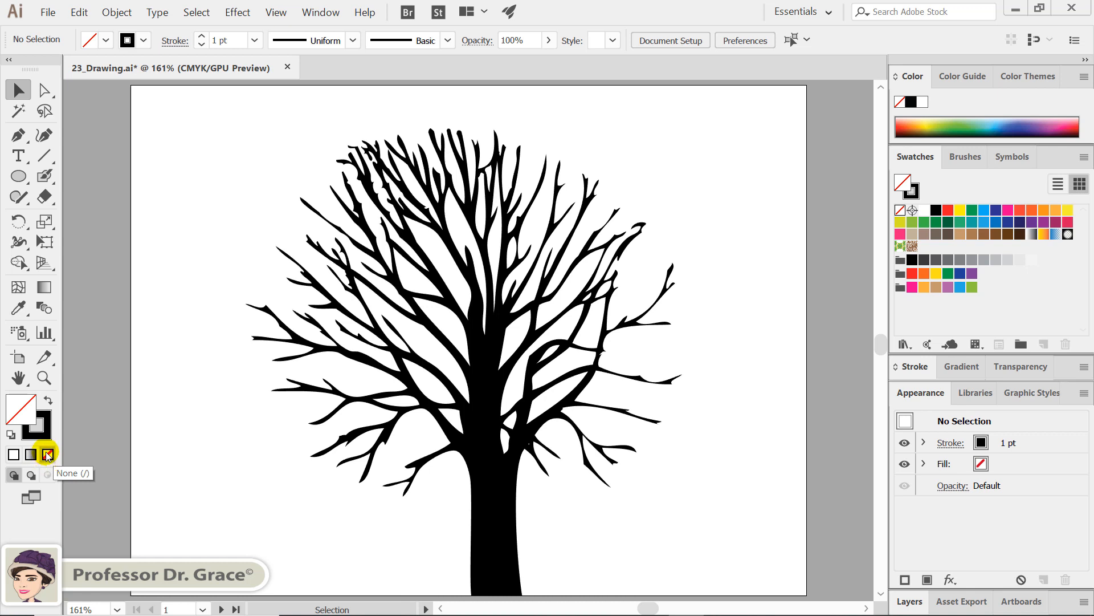
{"action": "left_click", "coordinate": [42, 429]}
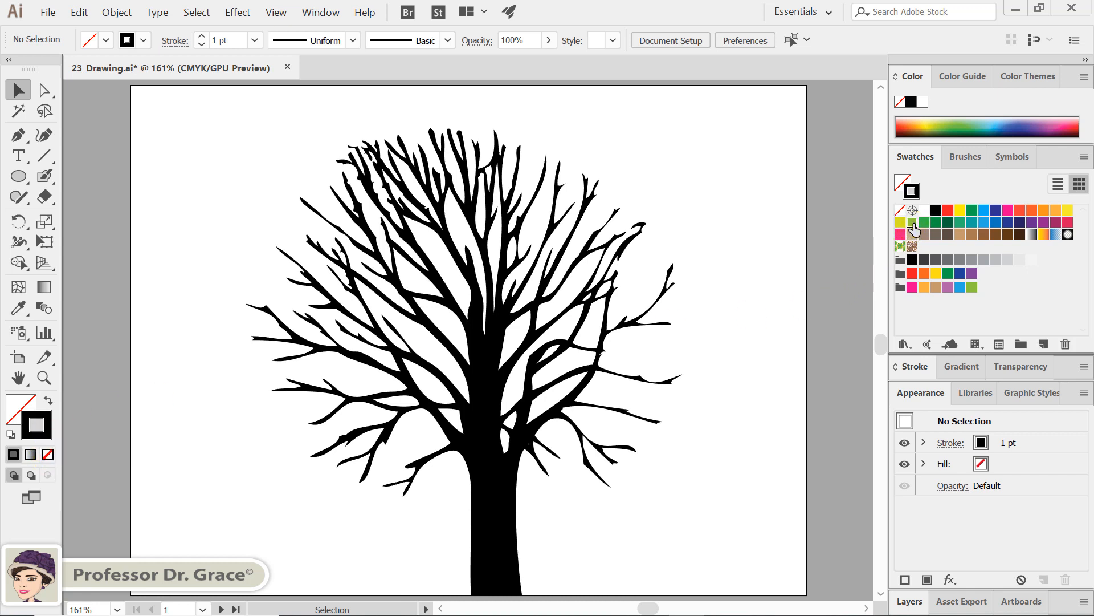
{"action": "left_click", "coordinate": [912, 223]}
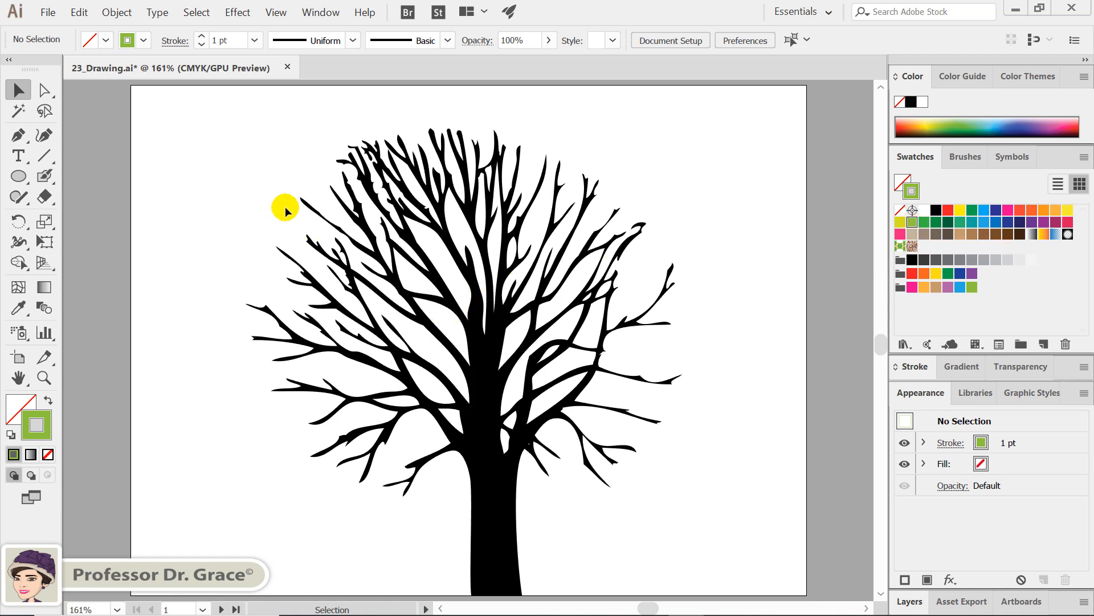
Step: Paint light green foliage blobs of varying sizes over the tree's branches with the Blob Brush
{"action": "left_click_drag", "start_coordinate": [48, 178], "coordinate": [108, 200]}
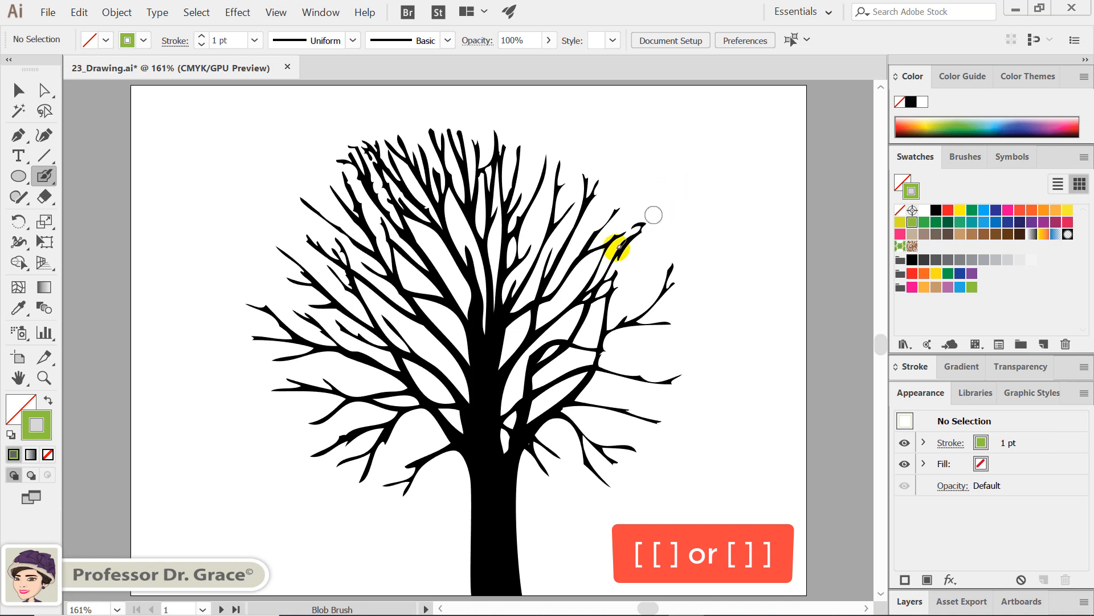
{"action": "left_click_drag", "start_coordinate": [567, 269], "coordinate": [567, 273]}
{"action": "left_click_drag", "start_coordinate": [402, 256], "coordinate": [409, 248]}
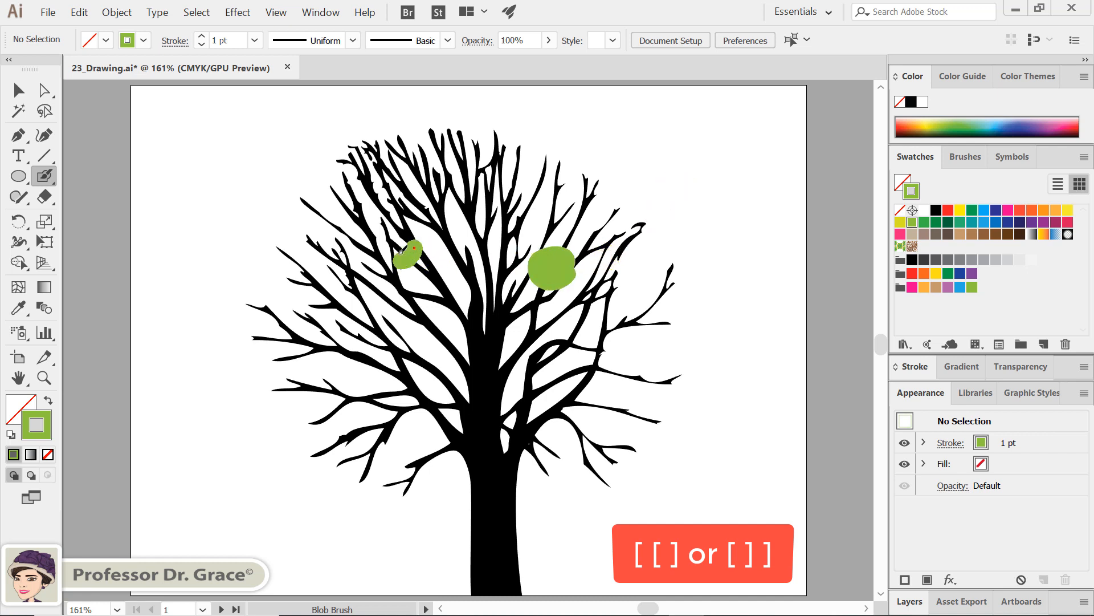
{"action": "left_click_drag", "start_coordinate": [467, 194], "coordinate": [477, 179]}
{"action": "mouse_move", "coordinate": [391, 188]}
{"action": "left_mouse_down"}
{"action": "mouse_move", "coordinate": [365, 205]}
{"action": "mouse_move", "coordinate": [379, 187]}
{"action": "left_mouse_up"}
{"action": "mouse_move", "coordinate": [339, 297]}
{"action": "left_mouse_down"}
{"action": "mouse_move", "coordinate": [326, 319]}
{"action": "mouse_move", "coordinate": [341, 317]}
{"action": "left_mouse_up"}
{"action": "mouse_move", "coordinate": [396, 362]}
{"action": "left_mouse_down"}
{"action": "mouse_move", "coordinate": [369, 379]}
{"action": "mouse_move", "coordinate": [393, 365]}
{"action": "left_mouse_up"}
{"action": "left_click_drag", "start_coordinate": [473, 371], "coordinate": [442, 396]}
{"action": "mouse_move", "coordinate": [593, 383]}
{"action": "left_mouse_down"}
{"action": "mouse_move", "coordinate": [570, 382]}
{"action": "mouse_move", "coordinate": [577, 390]}
{"action": "mouse_move", "coordinate": [570, 332]}
{"action": "left_mouse_up"}
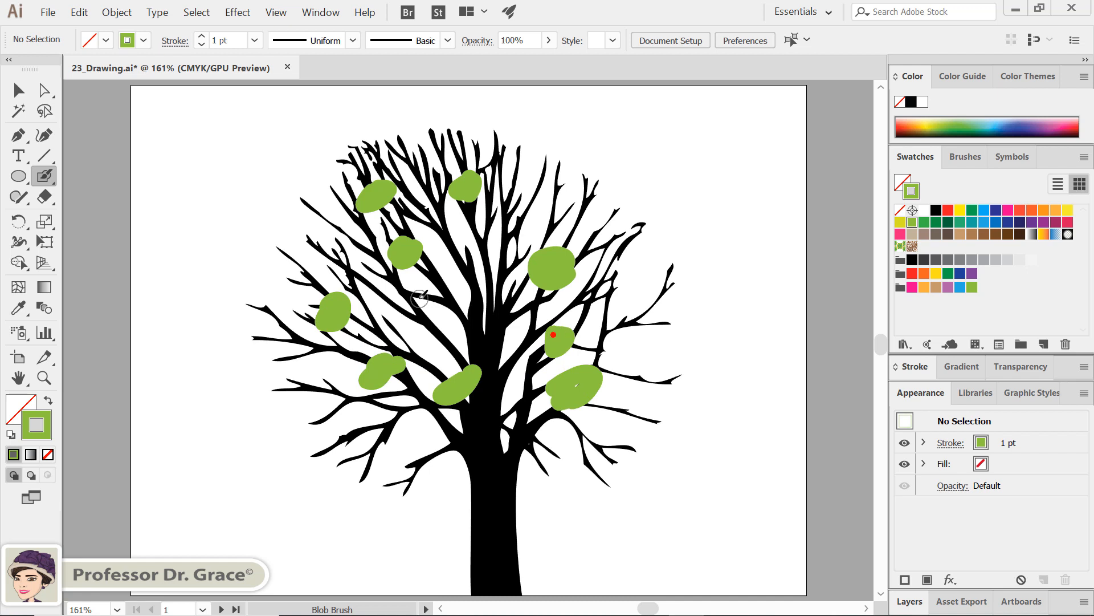
{"action": "left_click_drag", "start_coordinate": [420, 297], "coordinate": [406, 307]}
{"action": "left_click_drag", "start_coordinate": [328, 385], "coordinate": [333, 392]}
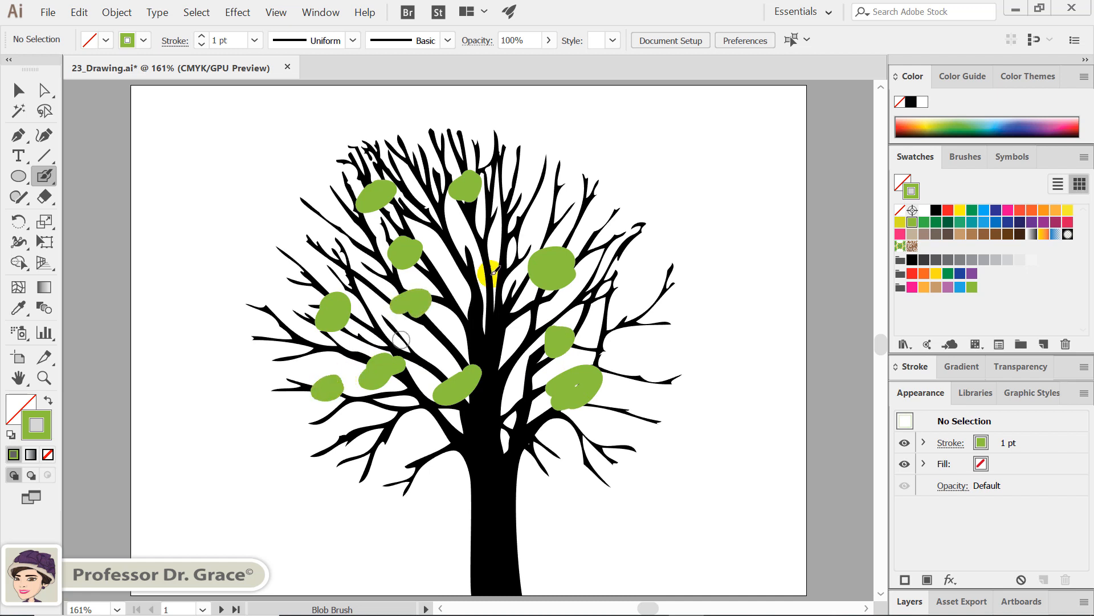
{"action": "left_click_drag", "start_coordinate": [531, 213], "coordinate": [516, 227]}
{"action": "left_click_drag", "start_coordinate": [608, 234], "coordinate": [606, 232]}
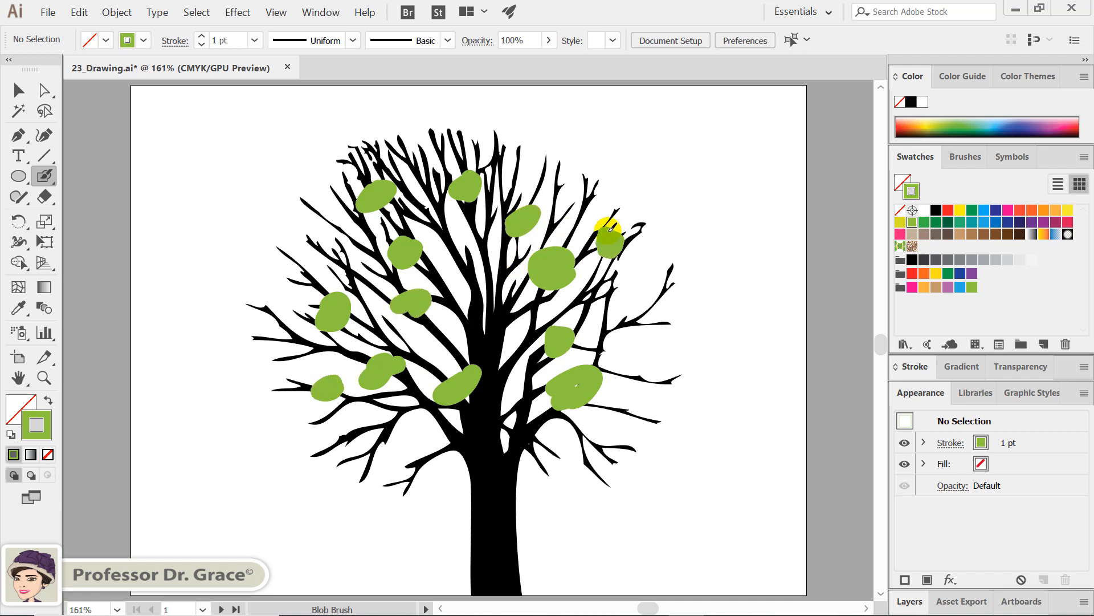
{"action": "left_click_drag", "start_coordinate": [627, 365], "coordinate": [637, 378]}
{"action": "left_click_drag", "start_coordinate": [611, 320], "coordinate": [609, 331]}
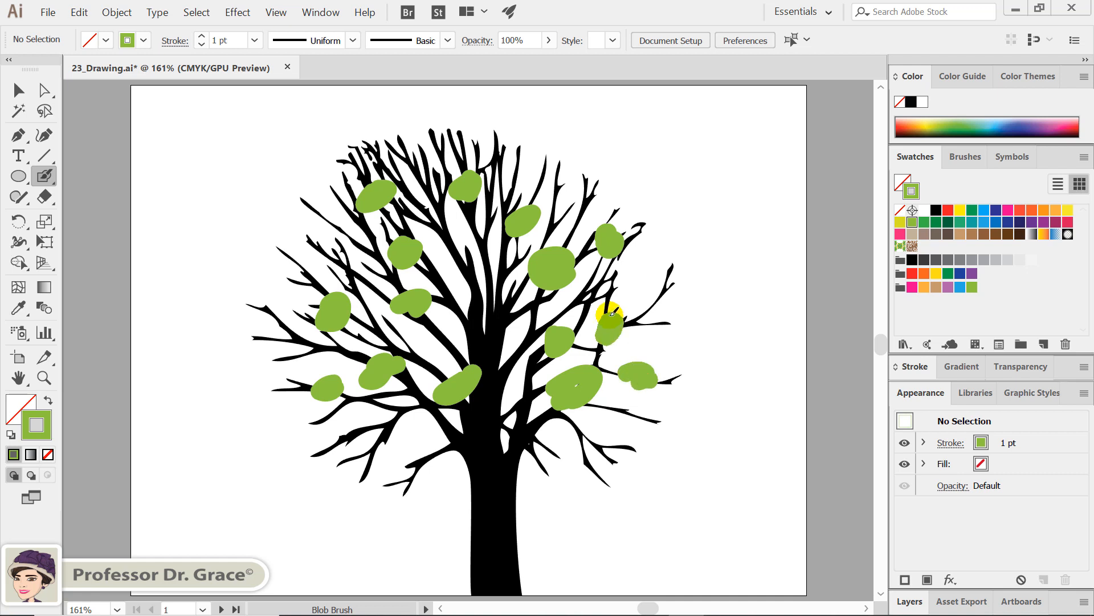
{"action": "left_click_drag", "start_coordinate": [431, 159], "coordinate": [417, 169]}
{"action": "left_click", "coordinate": [329, 252]}
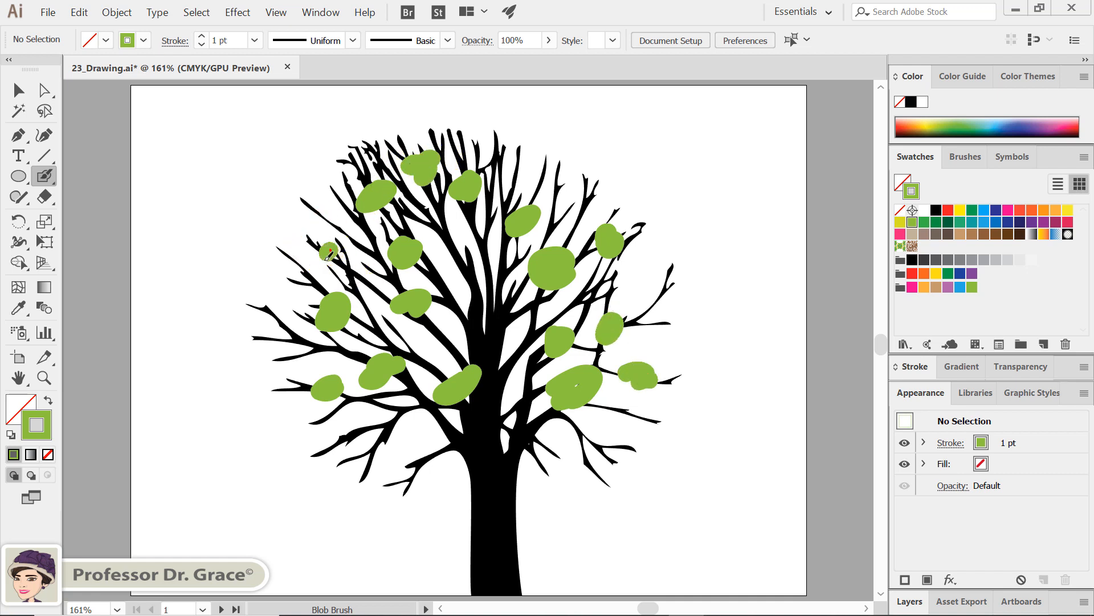
{"action": "left_click", "coordinate": [297, 278]}
{"action": "left_click", "coordinate": [297, 344]}
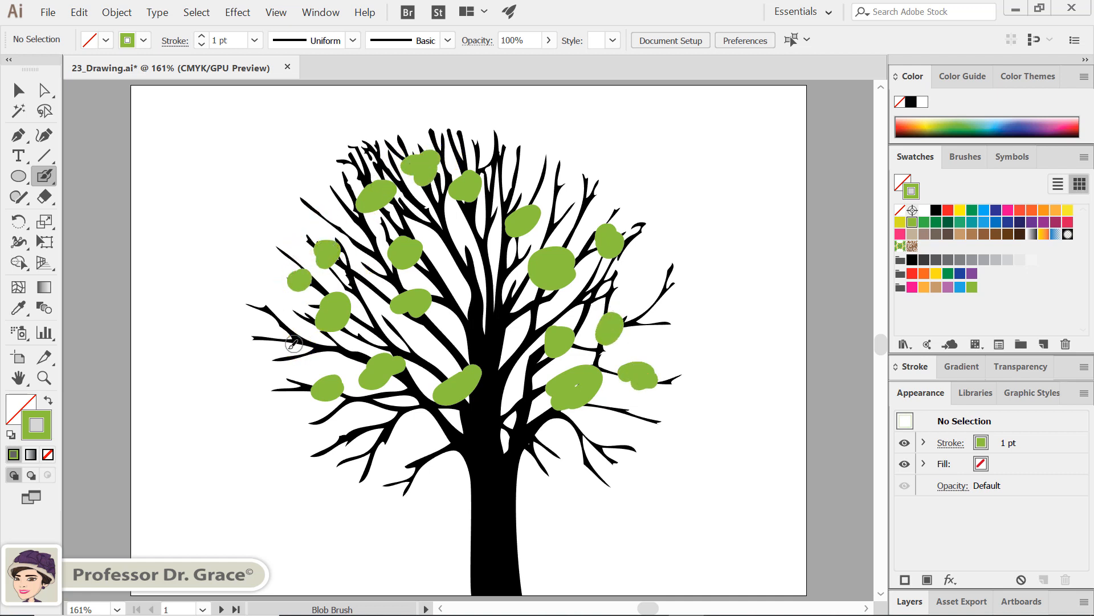
{"action": "left_click", "coordinate": [393, 430]}
Step: Switch to Draw Behind mode and set the stroke to the darker green swatch
{"action": "left_click", "coordinate": [31, 476]}
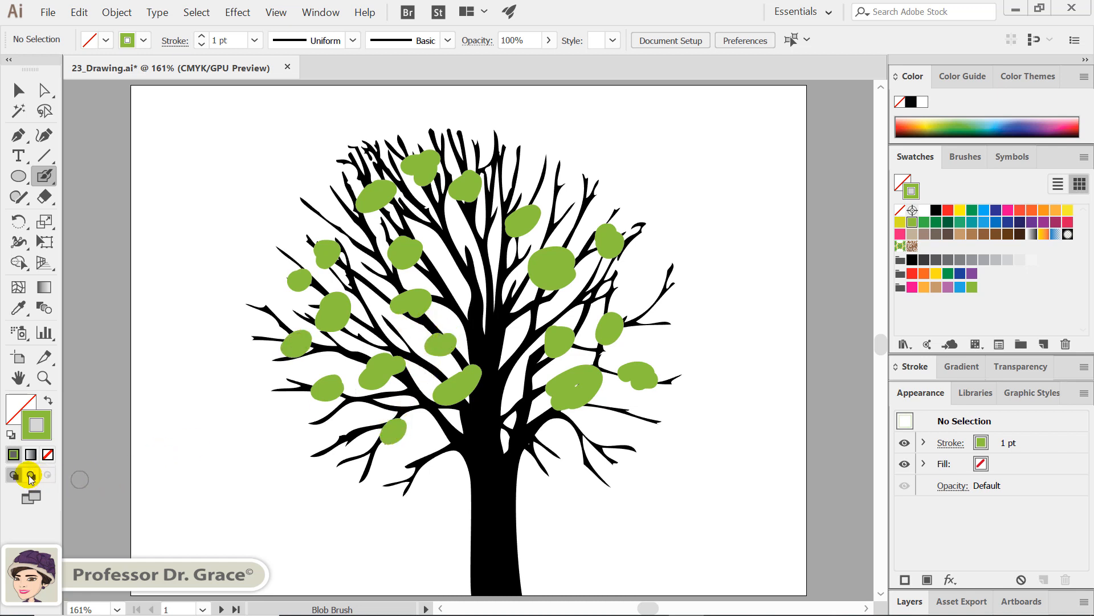
{"action": "left_click", "coordinate": [30, 476]}
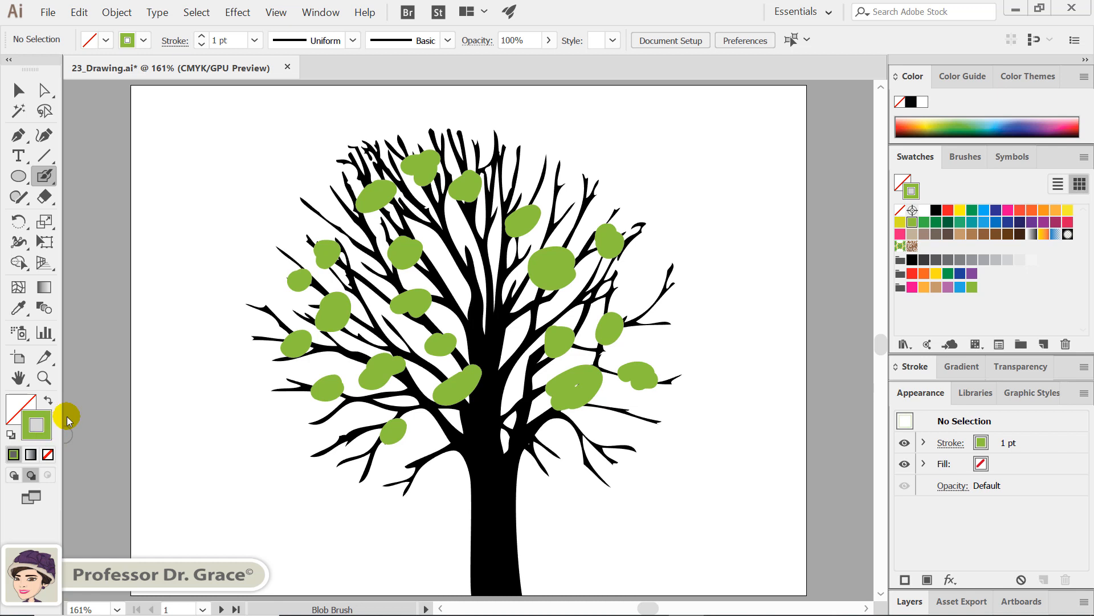
{"action": "left_click", "coordinate": [924, 223]}
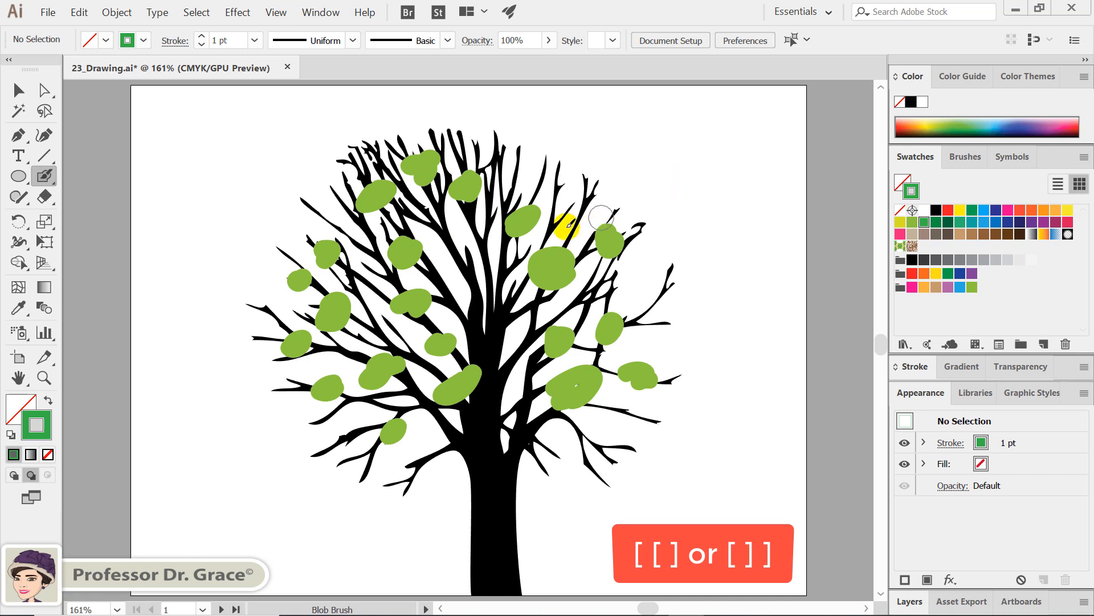
Step: Paint darker green foliage blobs behind the branches across the whole crown of the tree with the Blob Brush
{"action": "mouse_move", "coordinate": [562, 227]}
{"action": "left_mouse_down"}
{"action": "mouse_move", "coordinate": [557, 214]}
{"action": "mouse_move", "coordinate": [565, 219]}
{"action": "left_mouse_up"}
{"action": "left_click_drag", "start_coordinate": [465, 244], "coordinate": [482, 252]}
{"action": "mouse_move", "coordinate": [410, 231]}
{"action": "left_mouse_down"}
{"action": "mouse_move", "coordinate": [402, 219]}
{"action": "mouse_move", "coordinate": [421, 211]}
{"action": "left_mouse_up"}
{"action": "left_click_drag", "start_coordinate": [349, 267], "coordinate": [368, 285]}
{"action": "left_click_drag", "start_coordinate": [372, 349], "coordinate": [379, 322]}
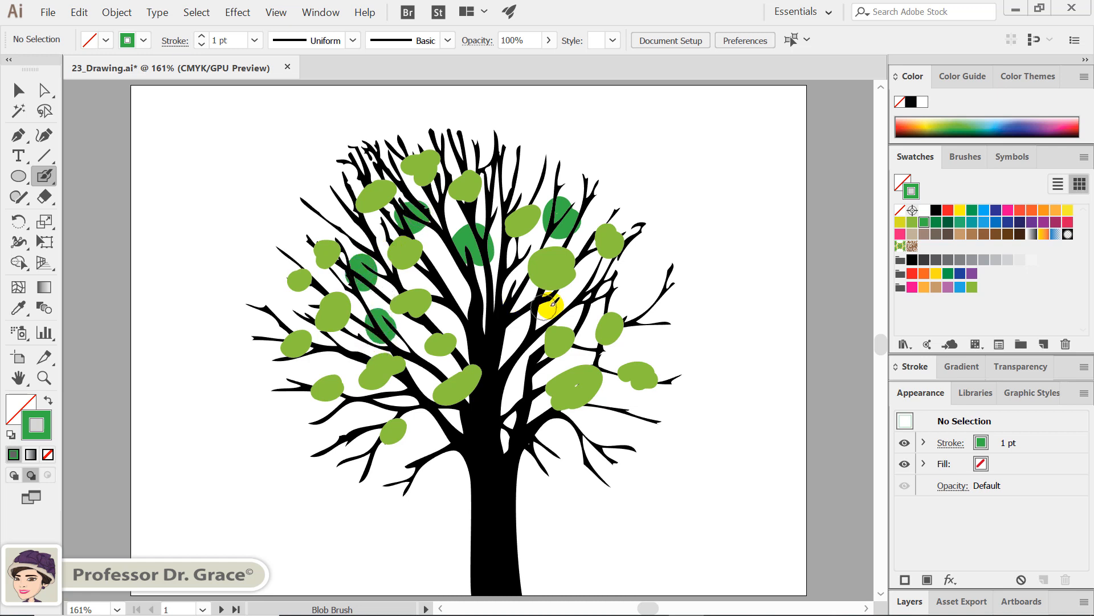
{"action": "left_click_drag", "start_coordinate": [606, 280], "coordinate": [605, 290]}
{"action": "left_click_drag", "start_coordinate": [522, 313], "coordinate": [518, 306]}
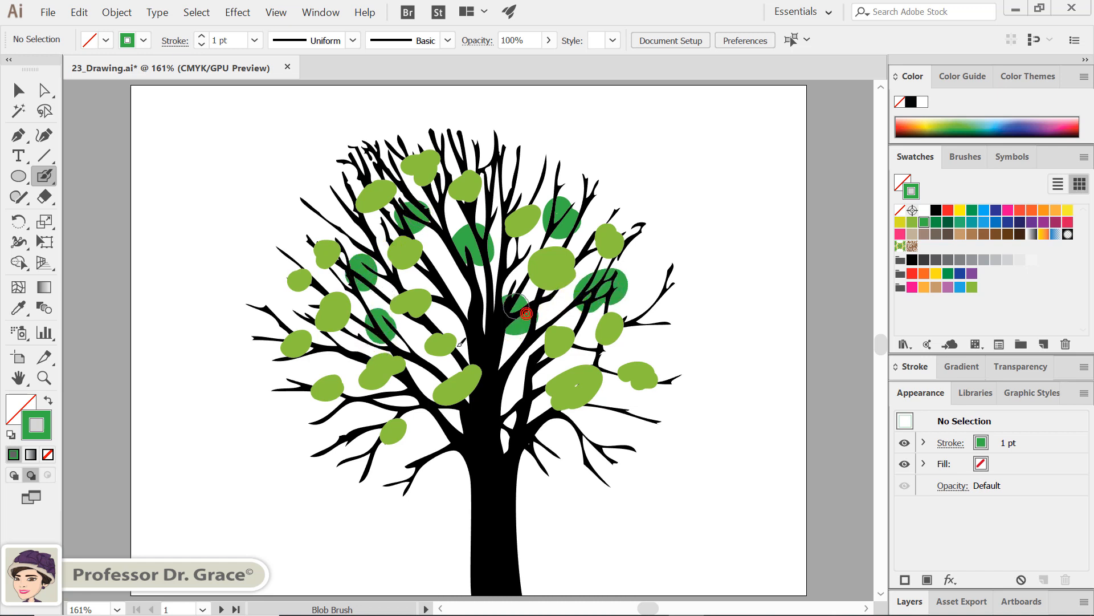
{"action": "left_click_drag", "start_coordinate": [354, 447], "coordinate": [351, 446]}
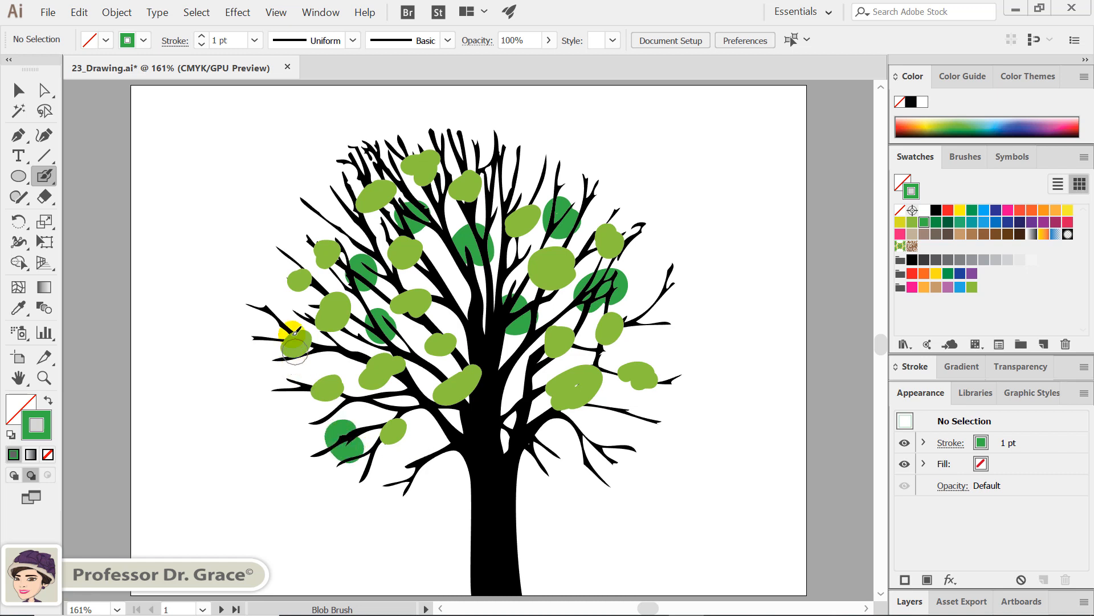
{"action": "left_click_drag", "start_coordinate": [288, 325], "coordinate": [273, 319]}
{"action": "left_click_drag", "start_coordinate": [339, 223], "coordinate": [343, 212]}
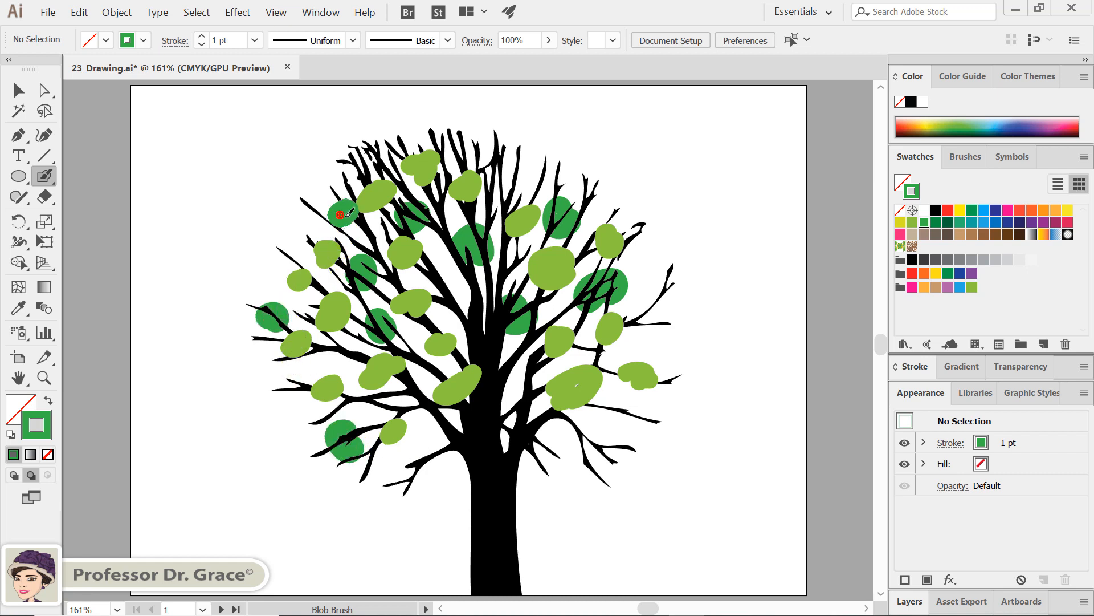
{"action": "left_click_drag", "start_coordinate": [358, 172], "coordinate": [368, 164]}
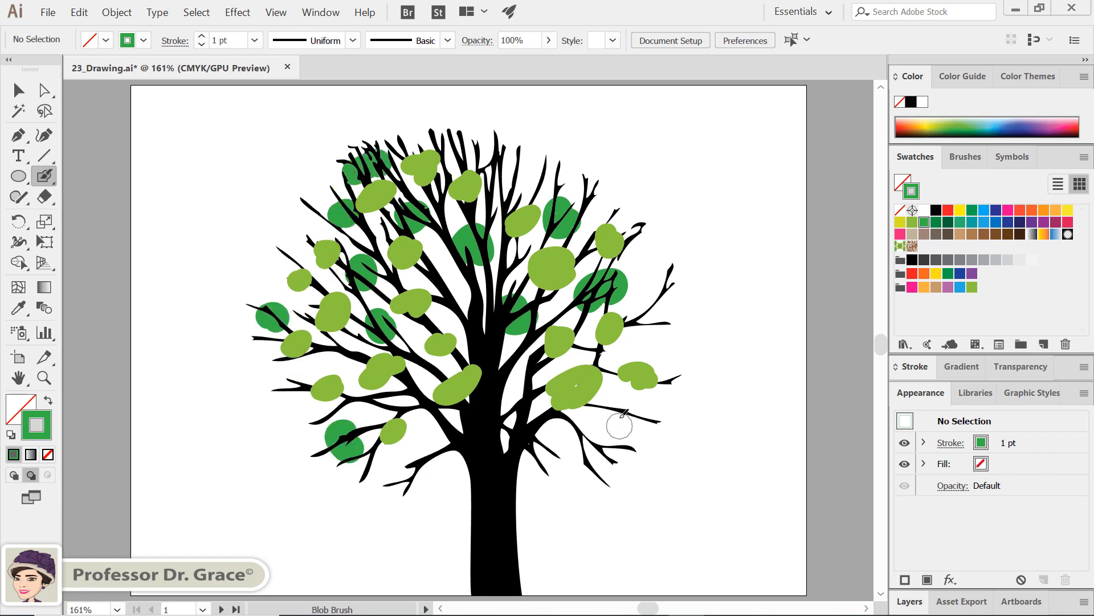
{"action": "left_click_drag", "start_coordinate": [620, 416], "coordinate": [622, 415]}
{"action": "mouse_move", "coordinate": [590, 455]}
{"action": "left_mouse_down"}
{"action": "mouse_move", "coordinate": [613, 472]}
{"action": "mouse_move", "coordinate": [586, 425]}
{"action": "left_mouse_up"}
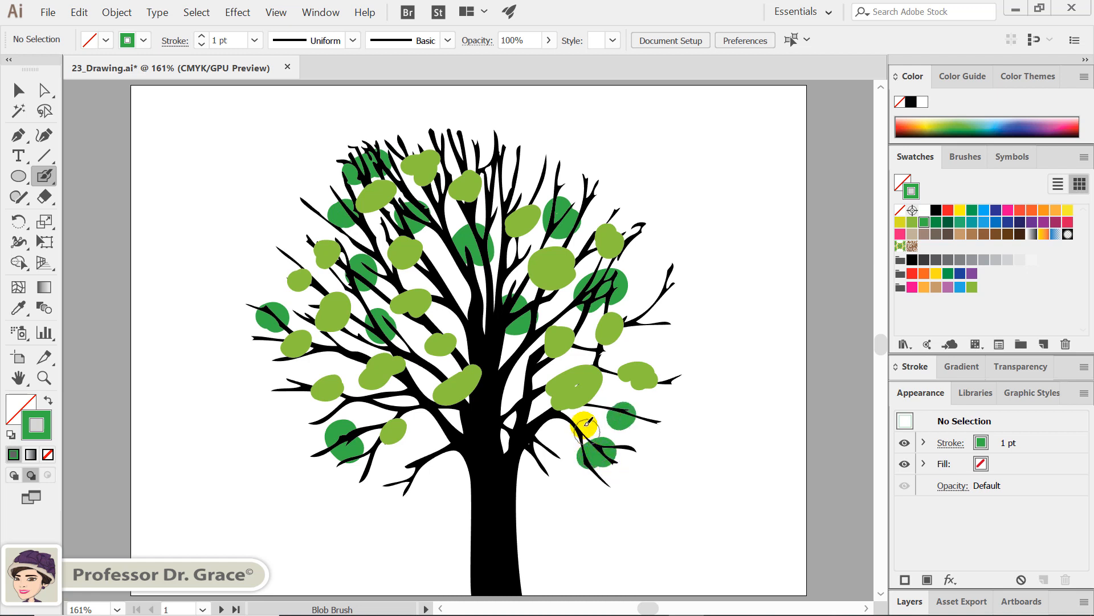
{"action": "left_click_drag", "start_coordinate": [512, 173], "coordinate": [513, 174]}
{"action": "left_click_drag", "start_coordinate": [441, 193], "coordinate": [445, 191]}
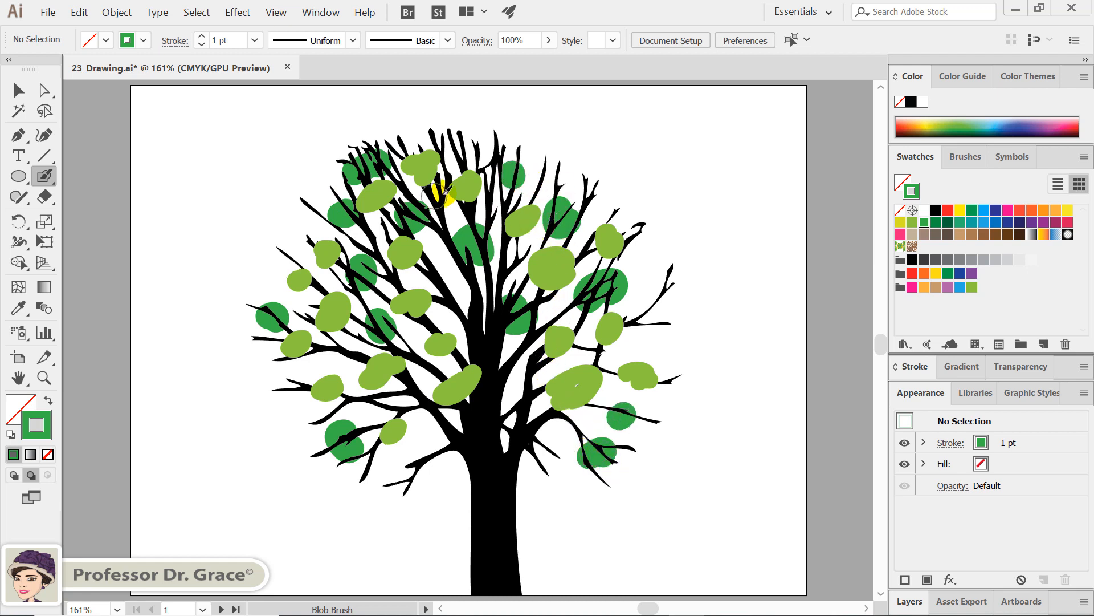
Step: Select the red star on the second artboard and switch to Draw Inside mode
{"action": "key", "text": "space"}
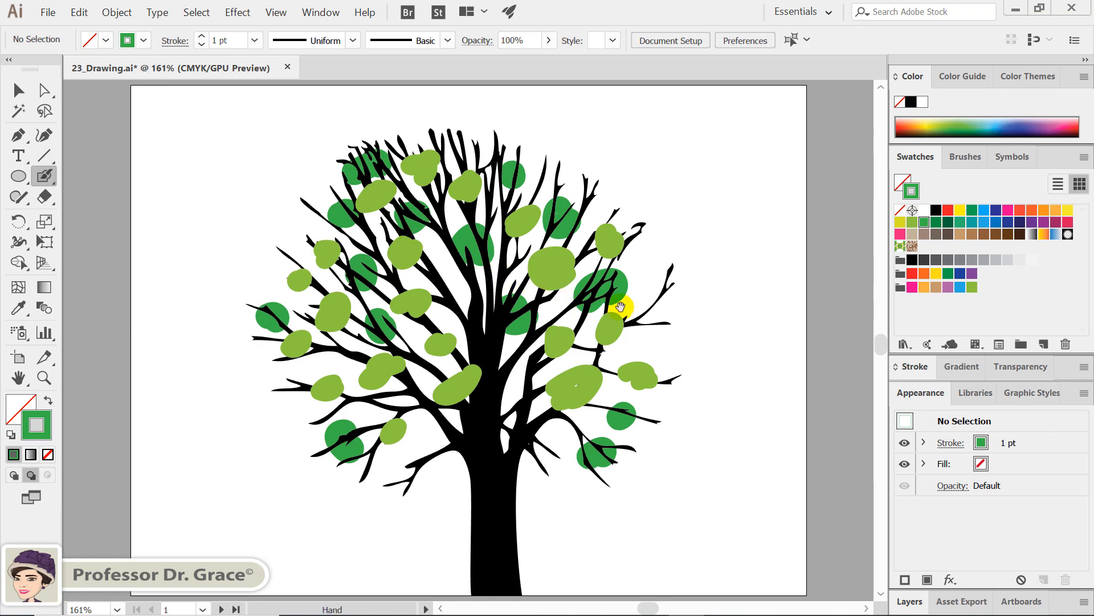
{"action": "left_click_drag", "start_coordinate": [621, 307], "coordinate": [268, 314]}
{"action": "left_click_drag", "start_coordinate": [694, 378], "coordinate": [181, 371]}
{"action": "left_click_drag", "start_coordinate": [332, 367], "coordinate": [436, 365]}
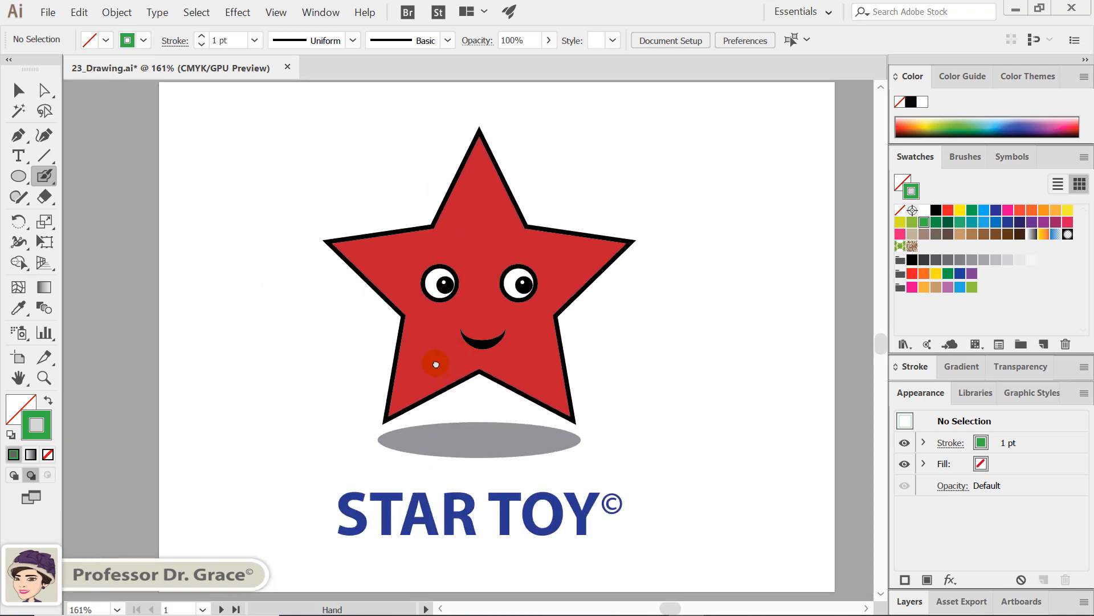
{"action": "left_click", "coordinate": [662, 378]}
{"action": "key", "text": "ctrl+0"}
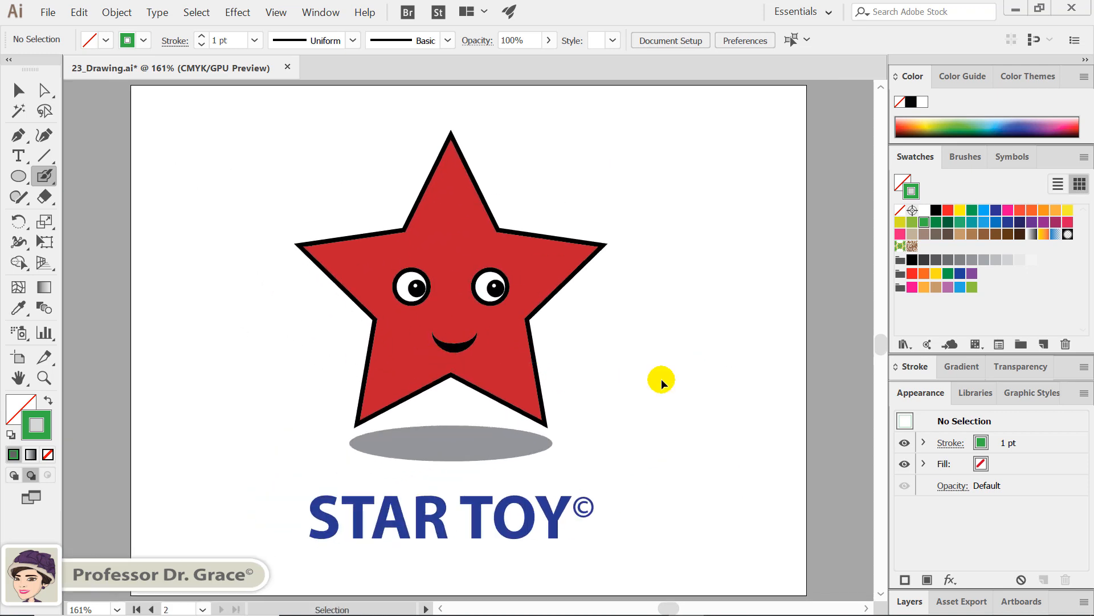
{"action": "key", "text": "ctrl"}
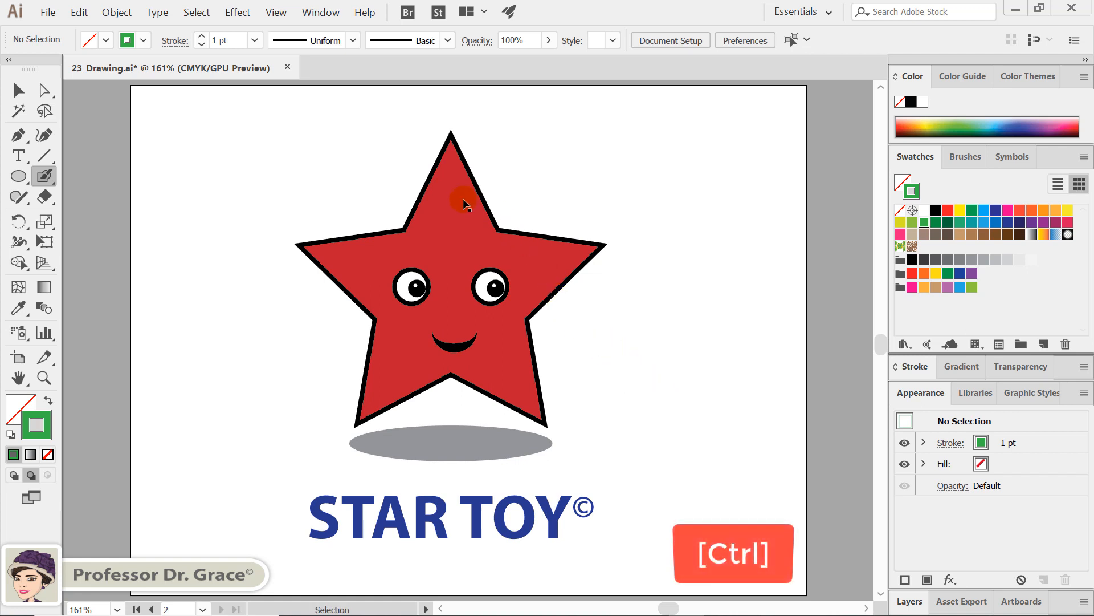
{"action": "left_click", "coordinate": [465, 204], "text": "ctrl"}
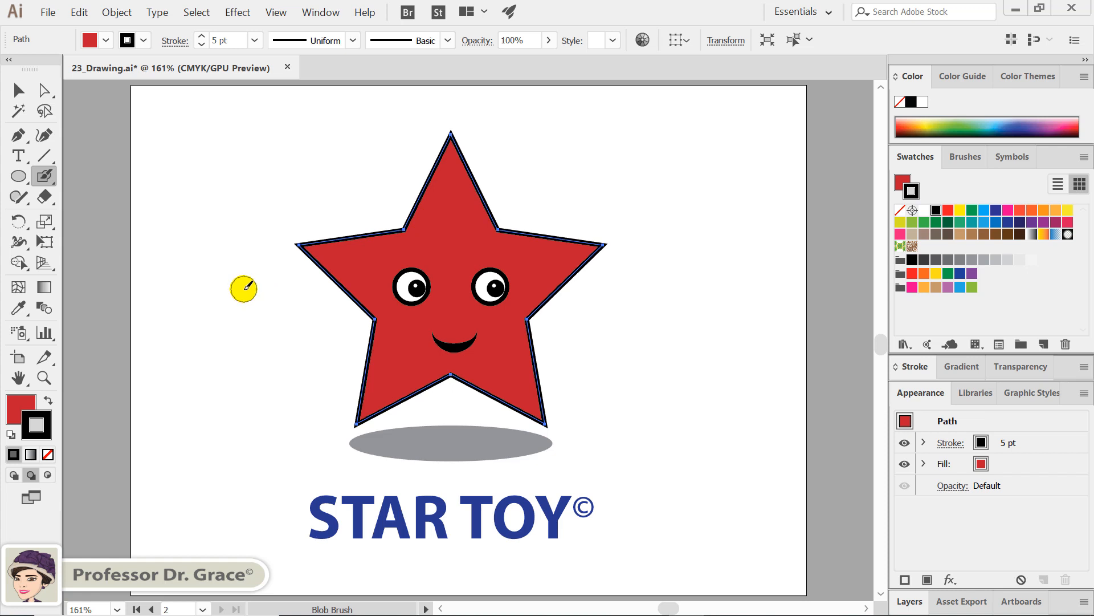
{"action": "left_click", "coordinate": [47, 474]}
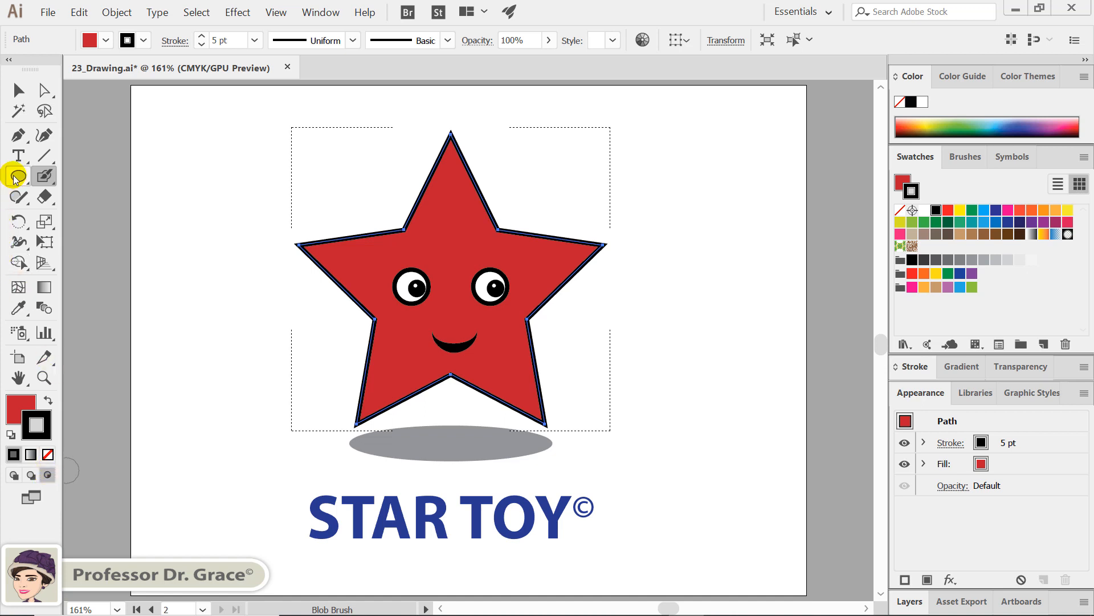
Step: Draw a closed Pen path around the star's upper point, with a V-shaped lower edge dipping between the two inner corners
{"action": "left_click", "coordinate": [18, 135]}
{"action": "left_click", "coordinate": [386, 199]}
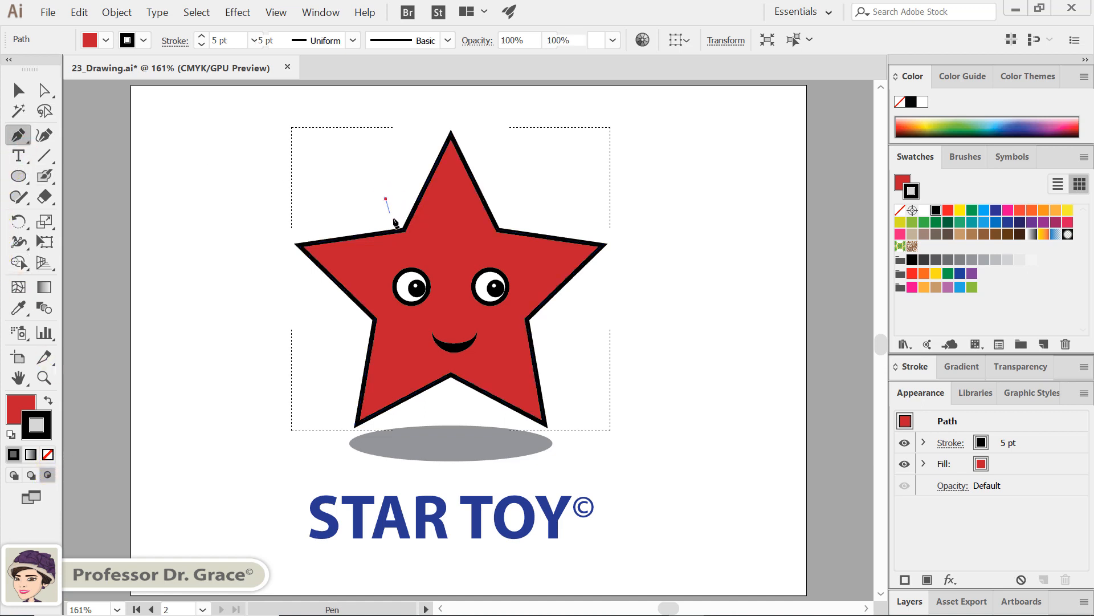
{"action": "left_click", "coordinate": [452, 257]}
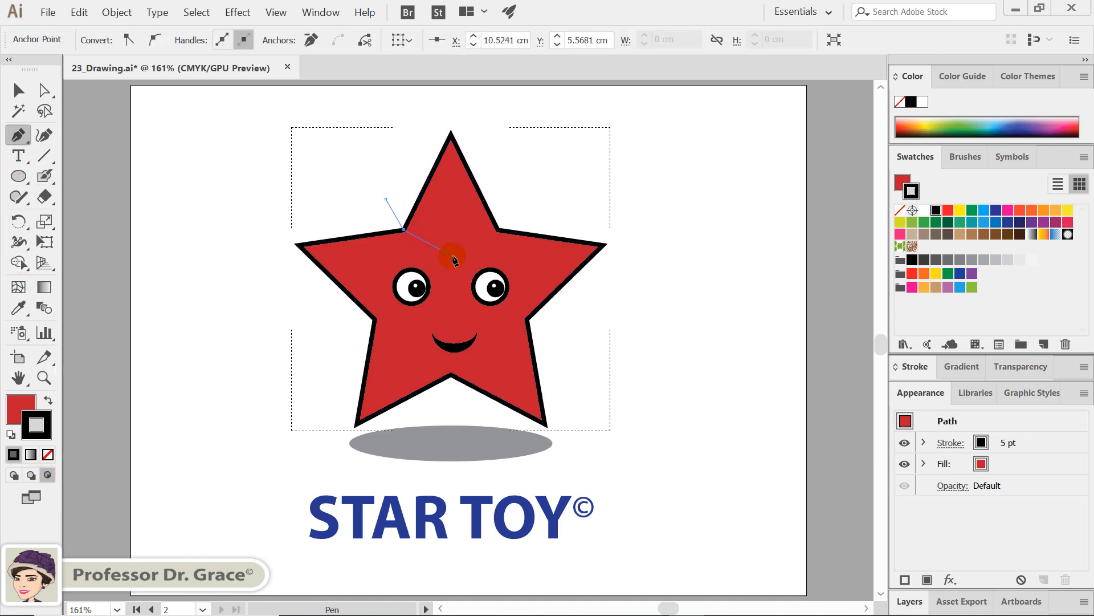
{"action": "left_click", "coordinate": [458, 116]}
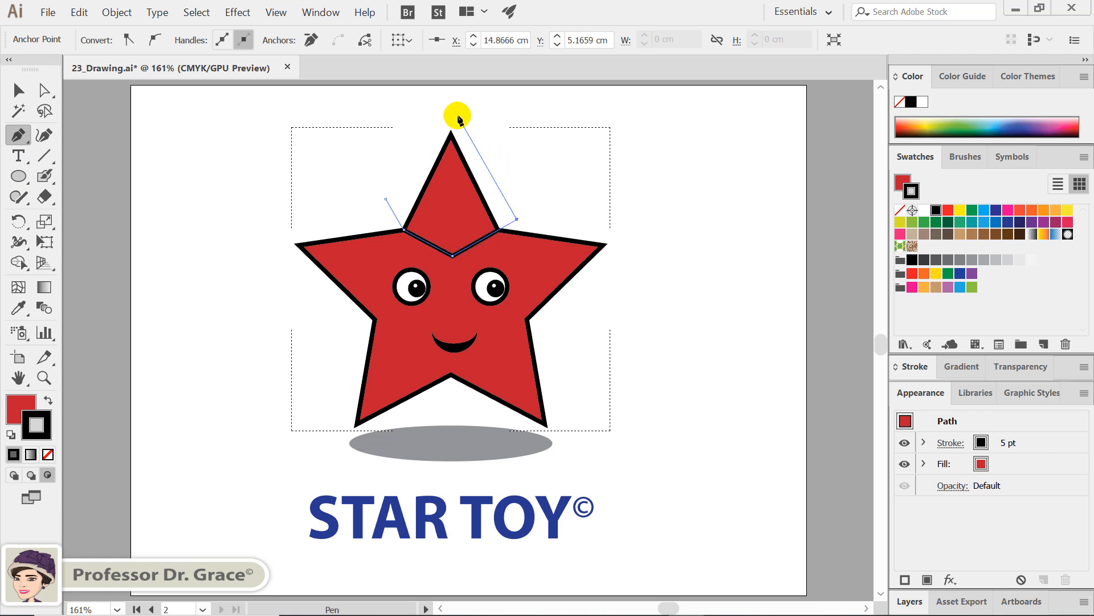
{"action": "left_click", "coordinate": [386, 198]}
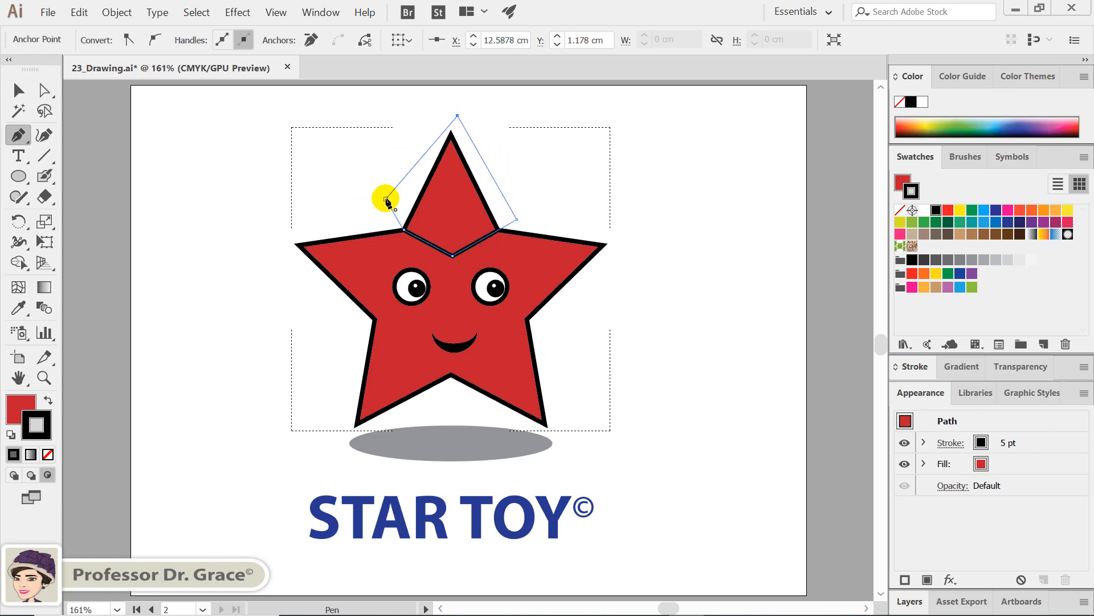
{"action": "left_click", "coordinate": [386, 199]}
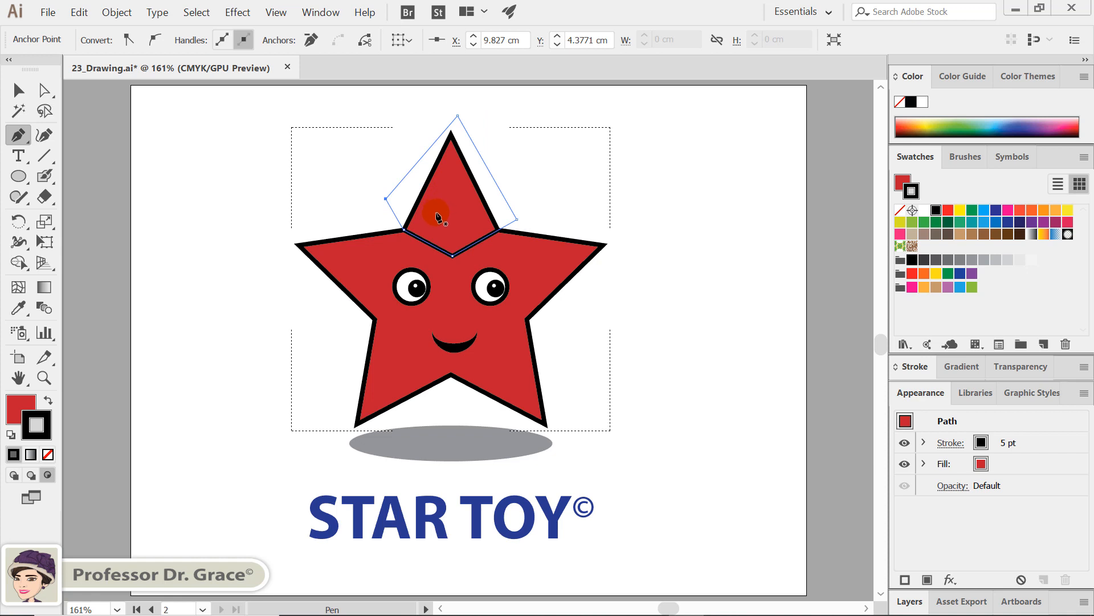
Step: Fill the new shape over the star's upper point with the bright pink swatch
{"action": "left_click", "coordinate": [17, 406]}
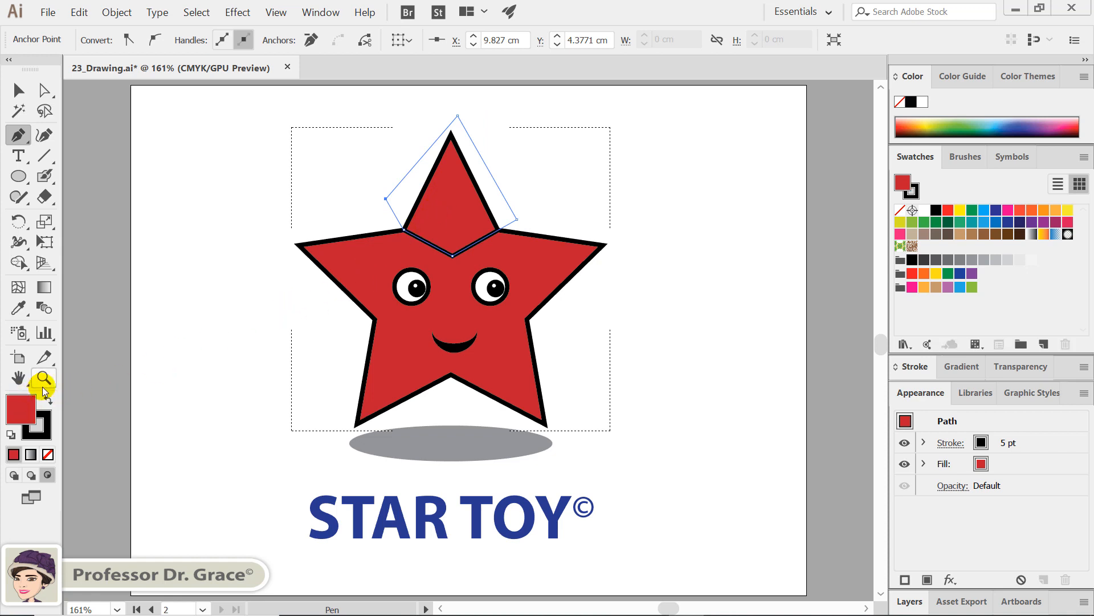
{"action": "left_click", "coordinate": [911, 288]}
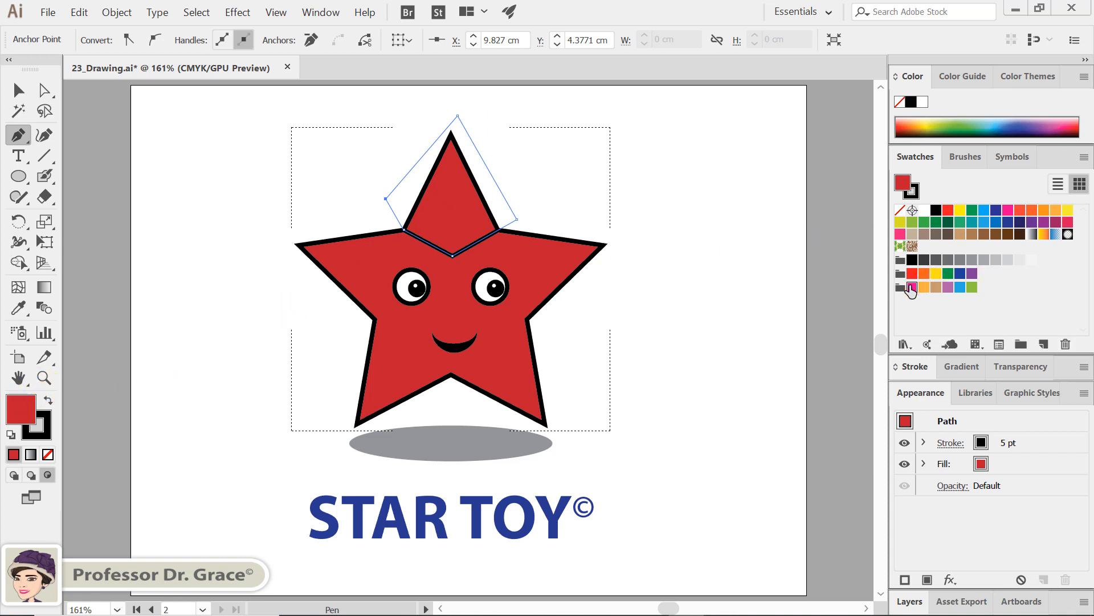
{"action": "left_click", "coordinate": [910, 288]}
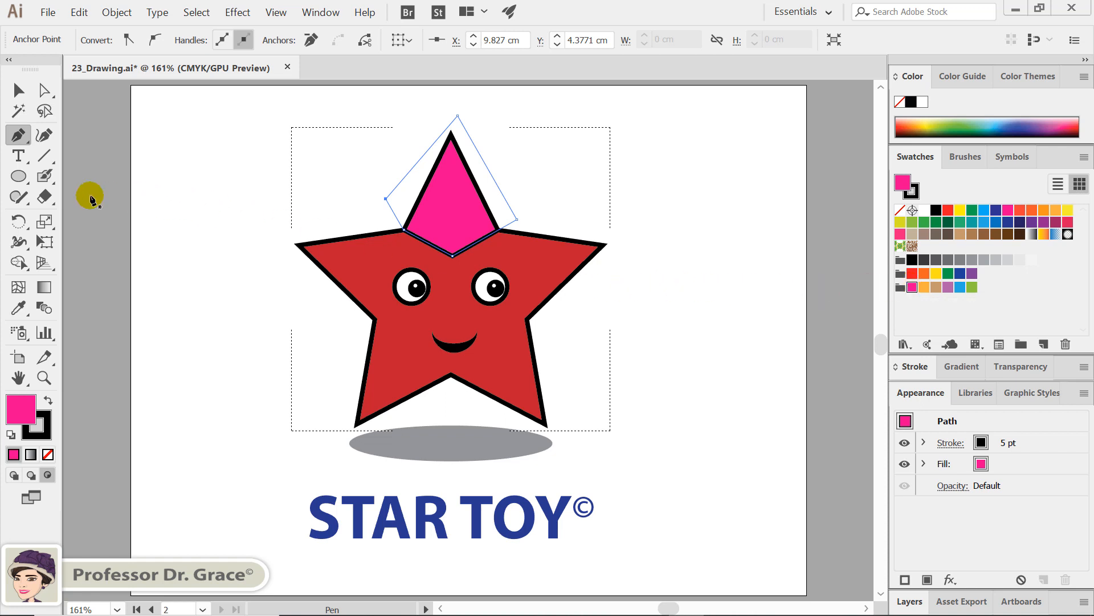
Step: Draw a circle centred on the star's upper tip with the Ellipse tool, reaching about halfway down the pink area, and fill it light orange
{"action": "left_click", "coordinate": [21, 177]}
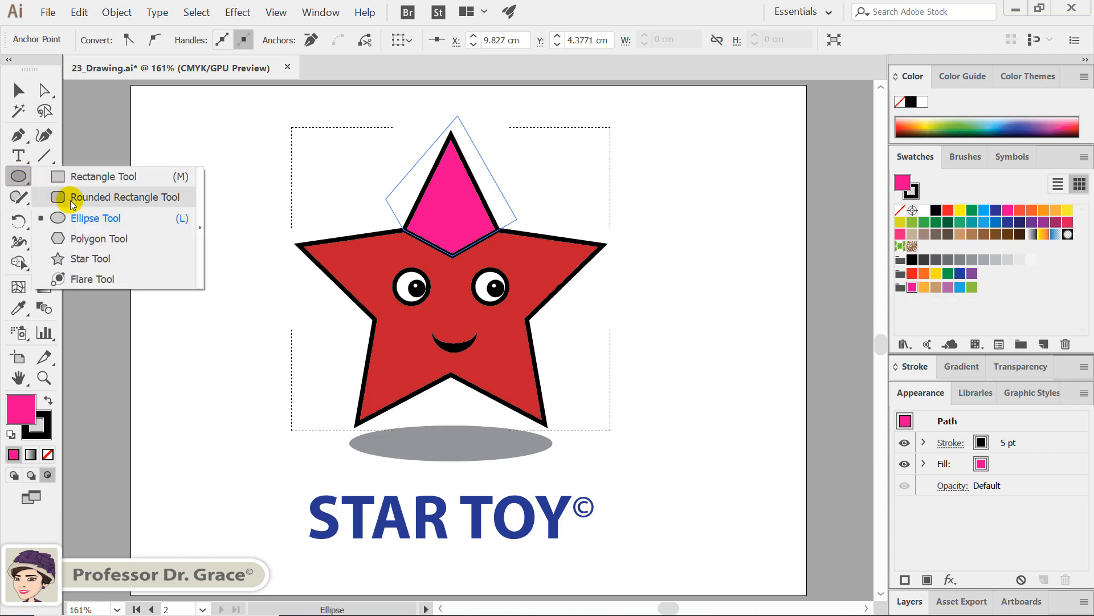
{"action": "left_click", "coordinate": [77, 214]}
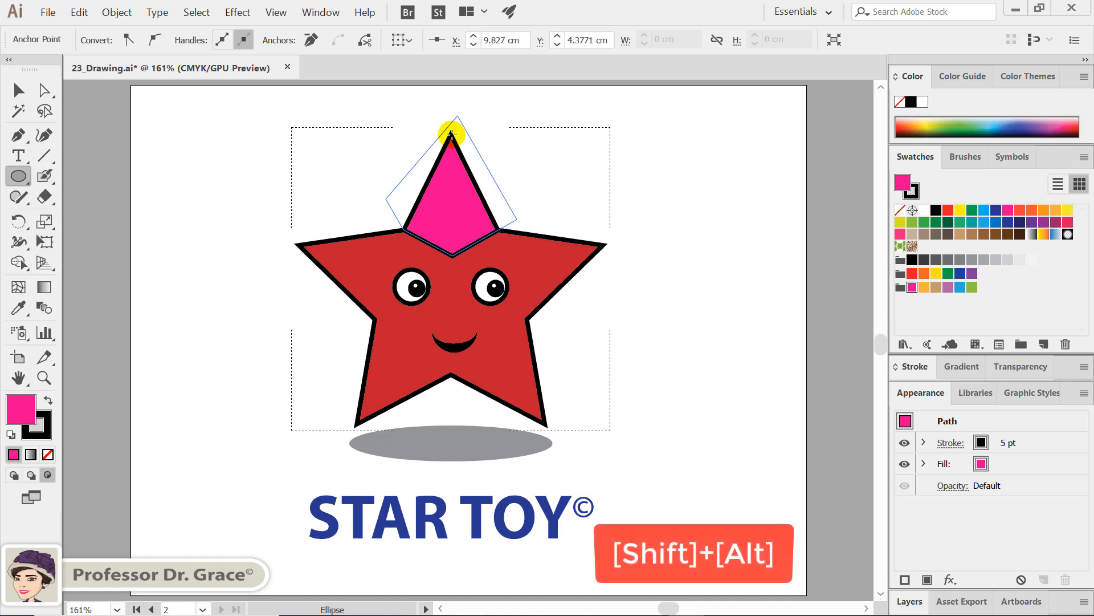
{"action": "left_click_drag", "start_coordinate": [451, 135], "coordinate": [505, 183]}
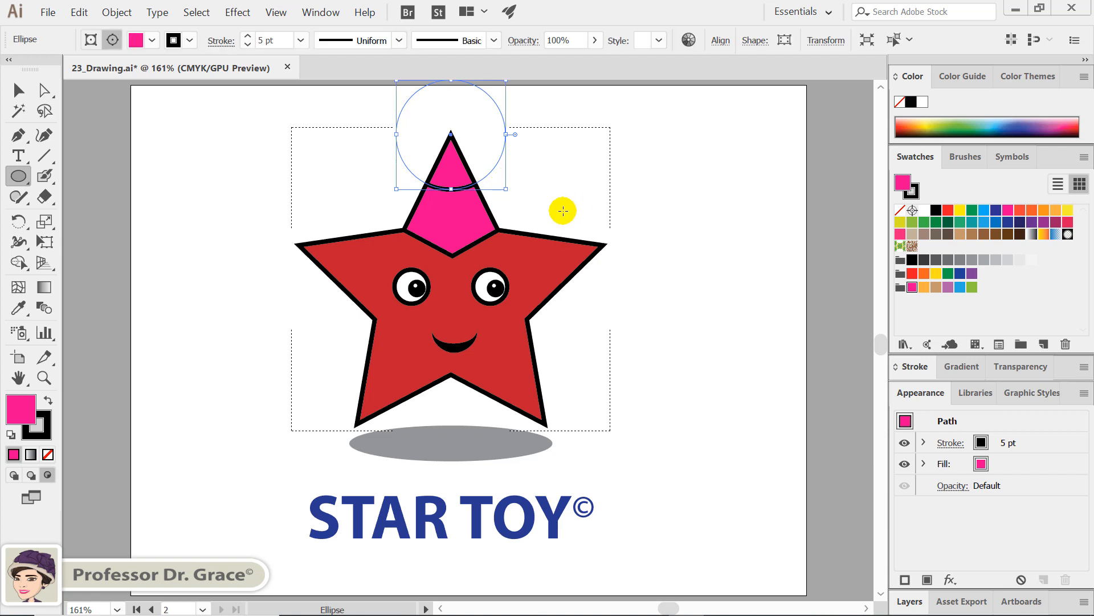
{"action": "left_click", "coordinate": [925, 288]}
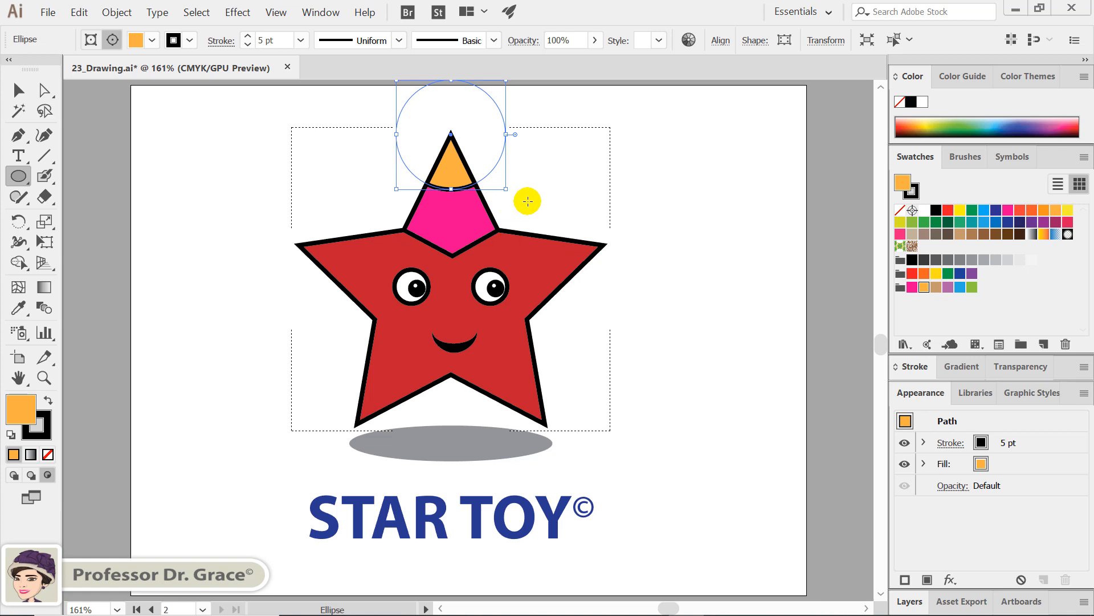
Step: Duplicate the light orange circle onto the star's other four tips, centring each copy on its point
{"action": "key", "text": "v"}
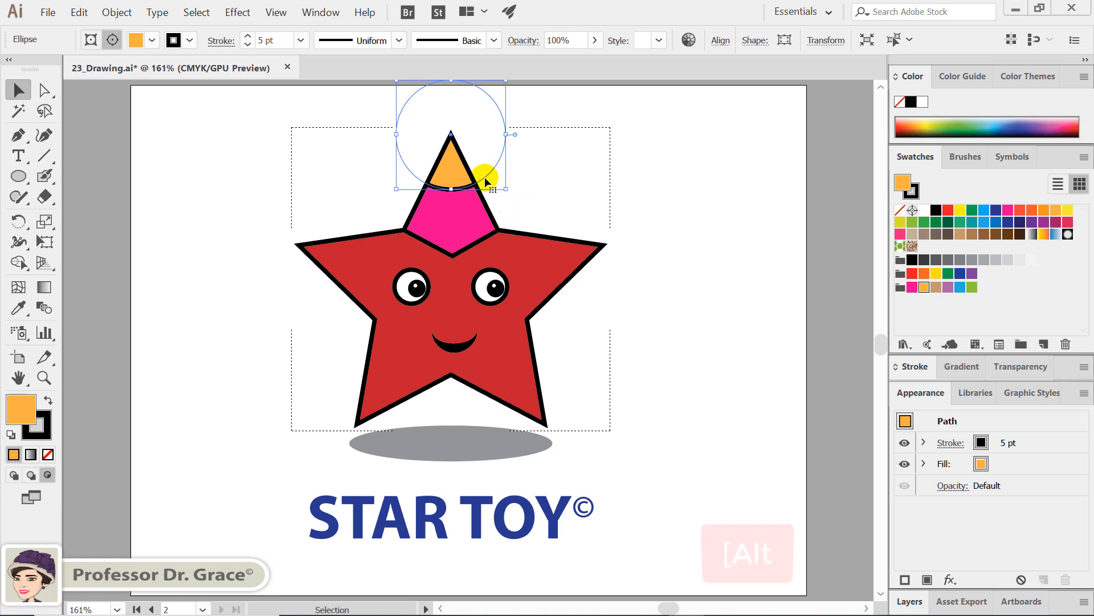
{"action": "key", "text": "alt"}
{"action": "left_click_drag", "start_coordinate": [485, 174], "coordinate": [390, 464]}
{"action": "left_click_drag", "start_coordinate": [410, 384], "coordinate": [639, 205]}
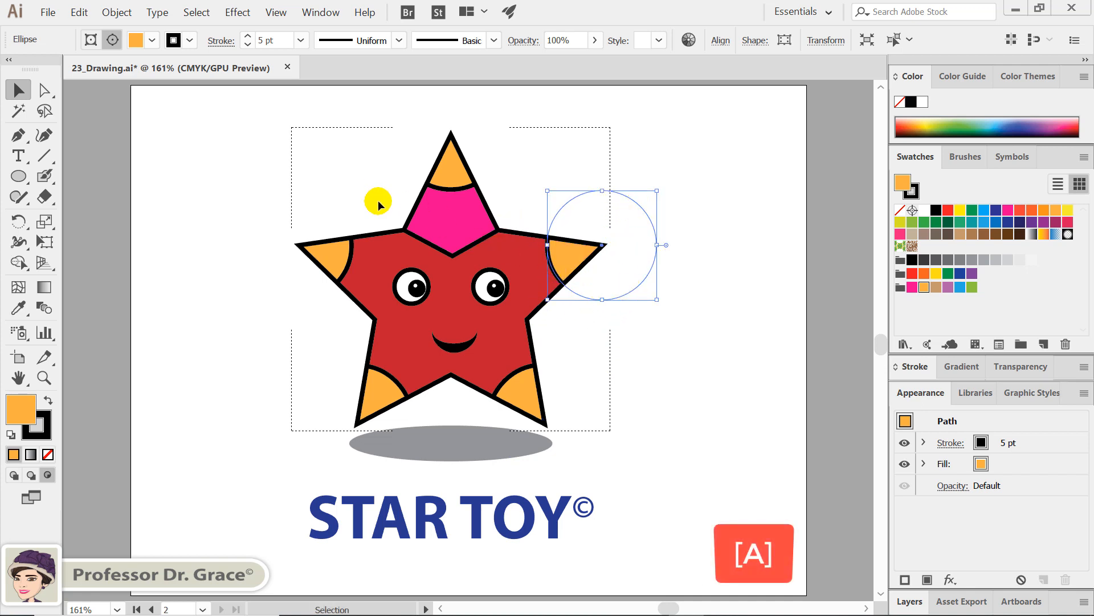
Step: Recolor the circle on the star's left tip tan and the one on its lower-left tip mauve purple
{"action": "key", "text": "a"}
{"action": "left_click", "coordinate": [345, 268]}
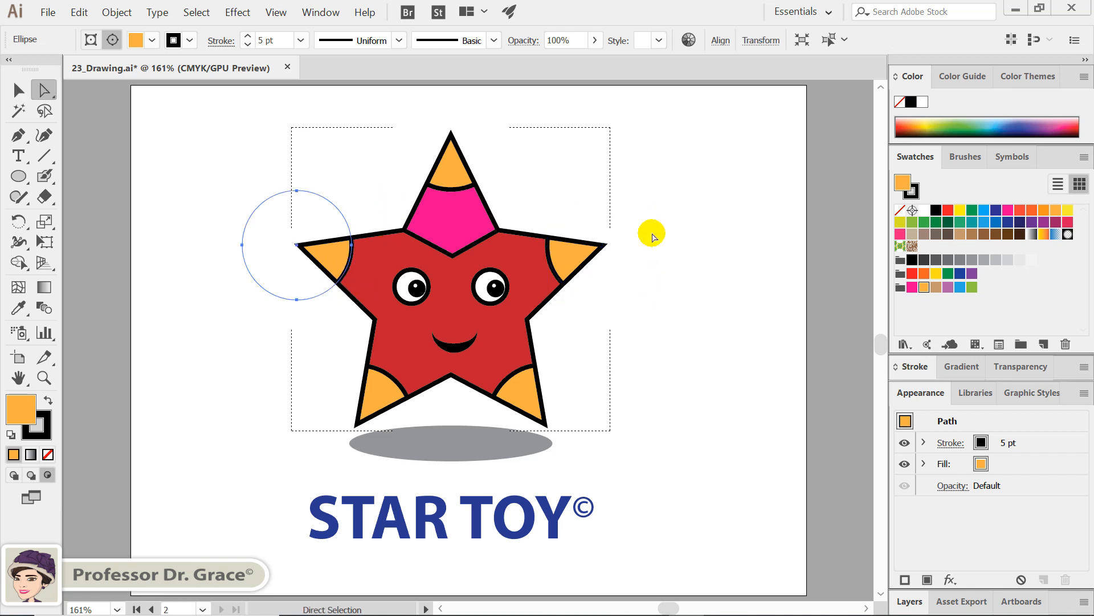
{"action": "left_click", "coordinate": [936, 287]}
{"action": "left_click", "coordinate": [393, 393]}
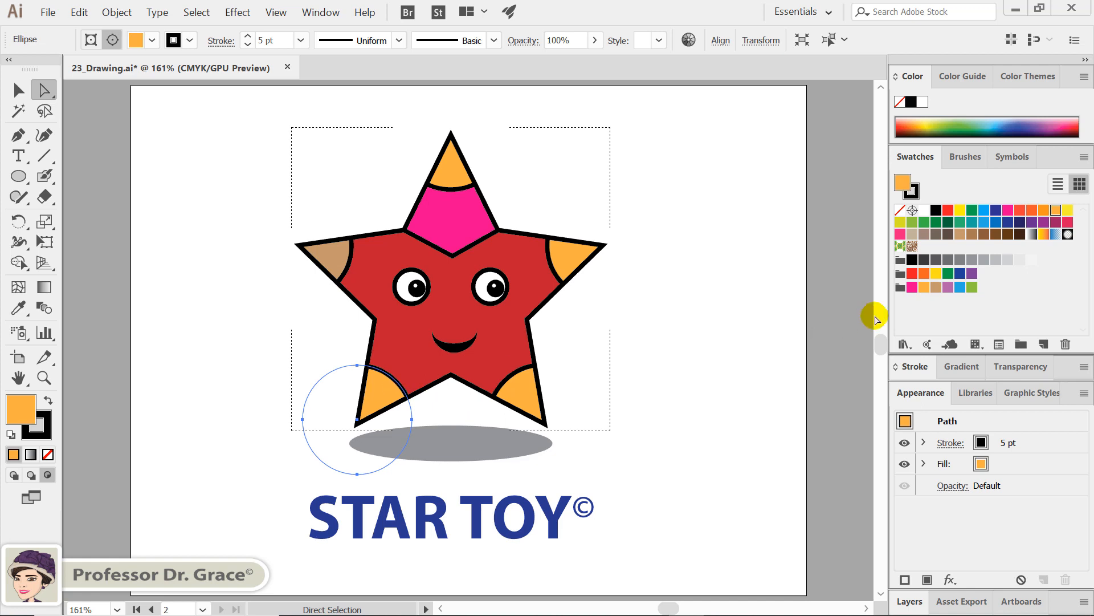
{"action": "left_click", "coordinate": [948, 288]}
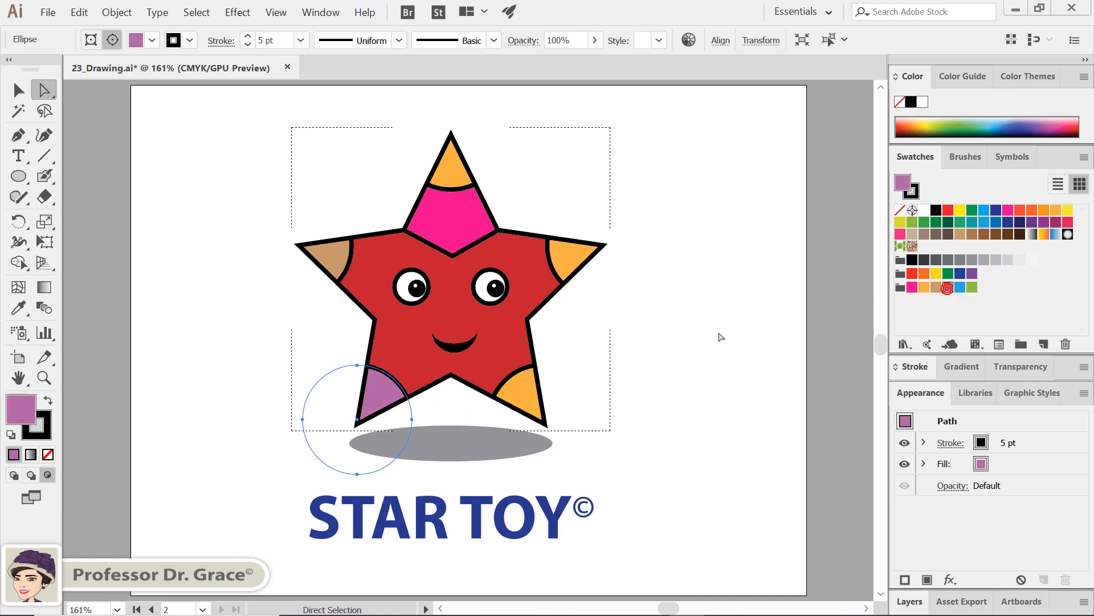
Step: Recolor the circle on the star's lower-right tip blue and the one on its right tip green, leaving nothing selected
{"action": "left_click", "coordinate": [499, 393]}
{"action": "left_click", "coordinate": [956, 289]}
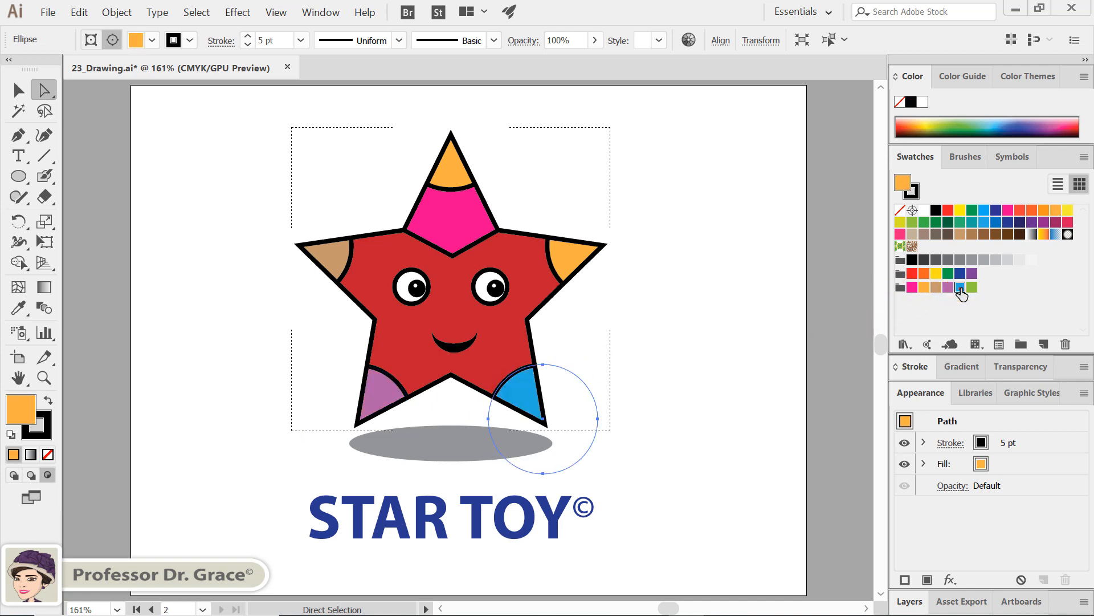
{"action": "left_click", "coordinate": [554, 244]}
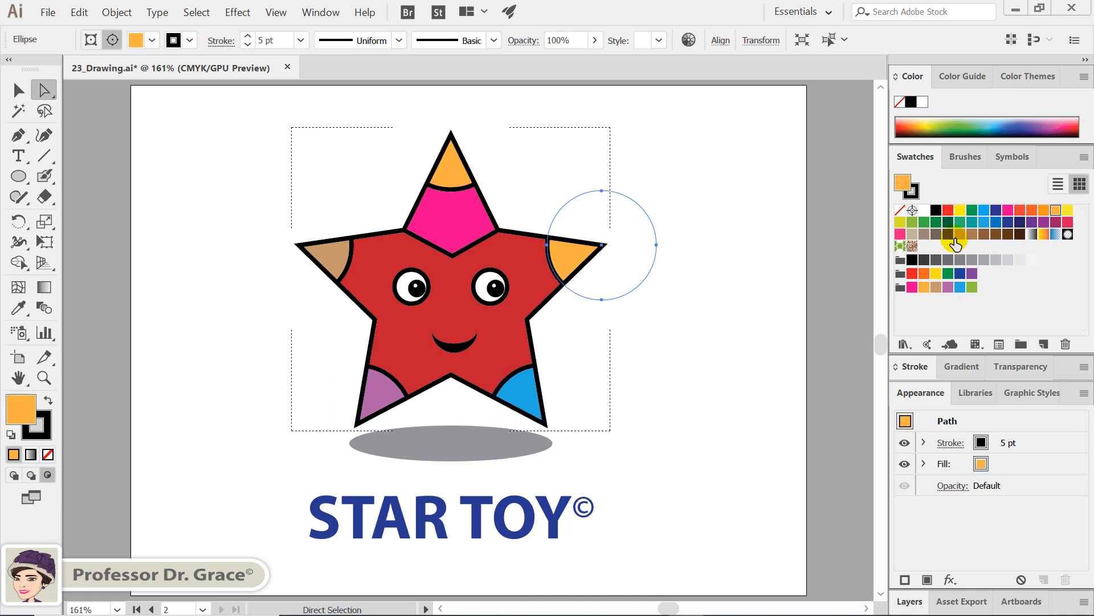
{"action": "left_click", "coordinate": [971, 288]}
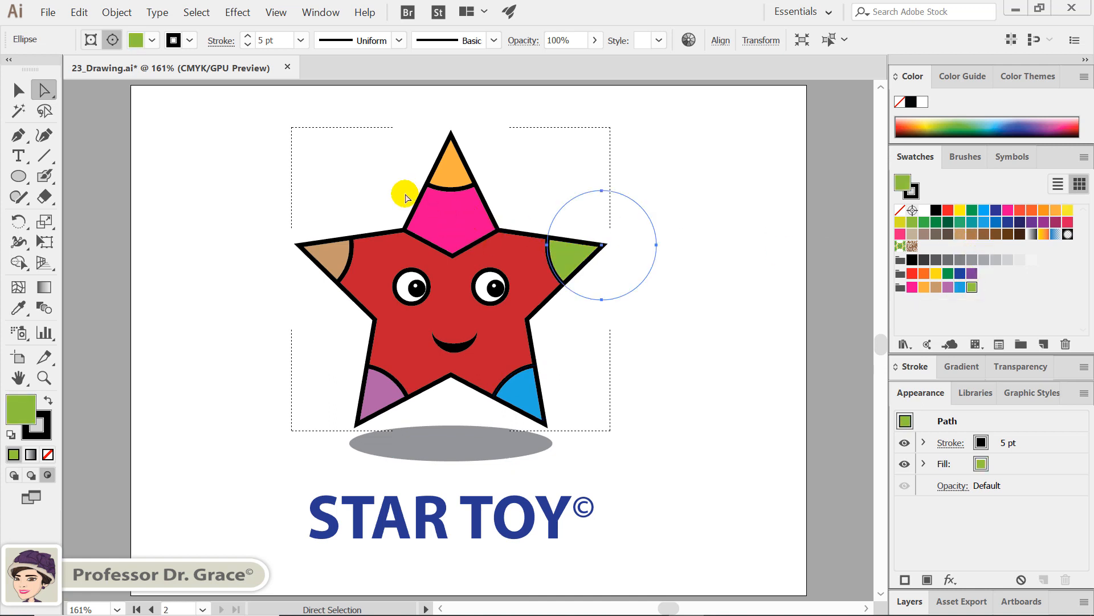
{"action": "left_click", "coordinate": [256, 178]}
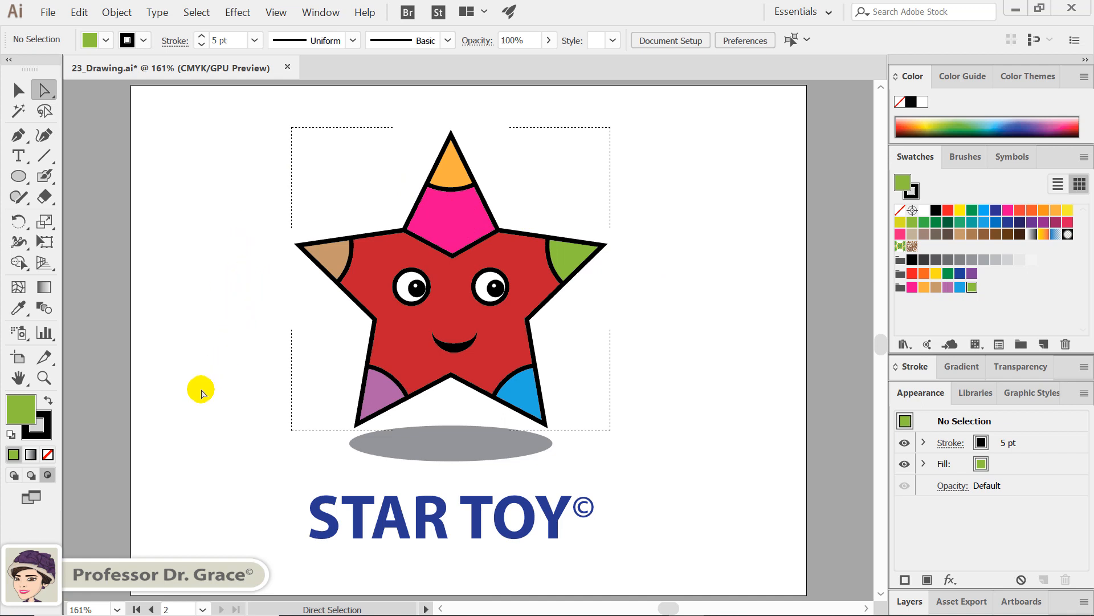
Step: Return to Draw Normal mode and fit both artboards in the view
{"action": "key", "text": "shift+d"}
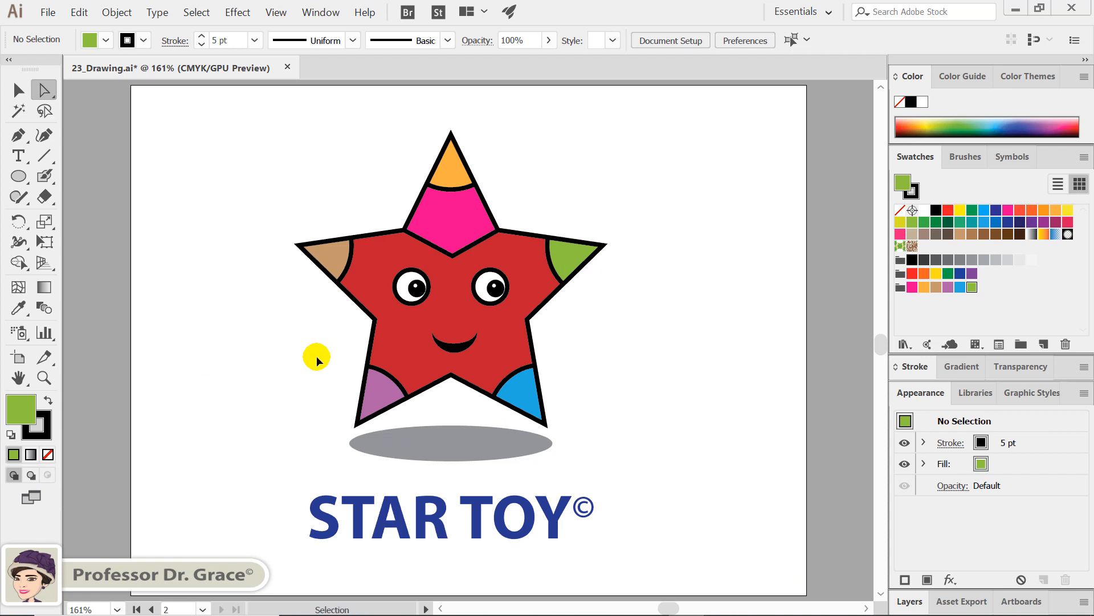
{"action": "key", "text": "ctrl+alt+0"}
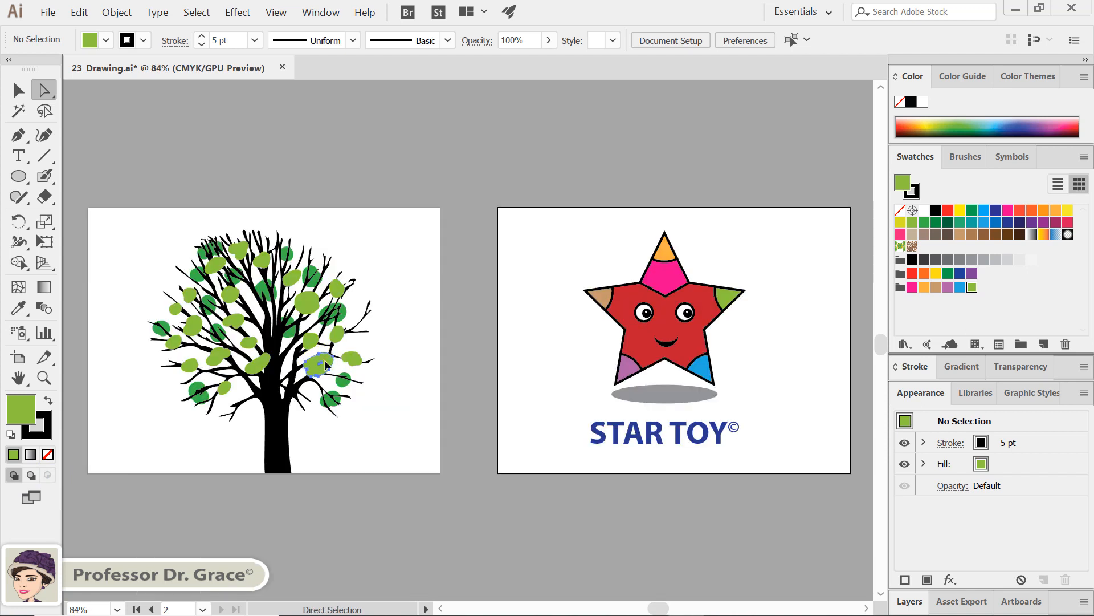
Step: Inspect the light and dark green foliage shapes and the star's purple tip by selecting each individually, leaving nothing selected
{"action": "left_click", "coordinate": [325, 361]}
{"action": "left_click", "coordinate": [345, 387]}
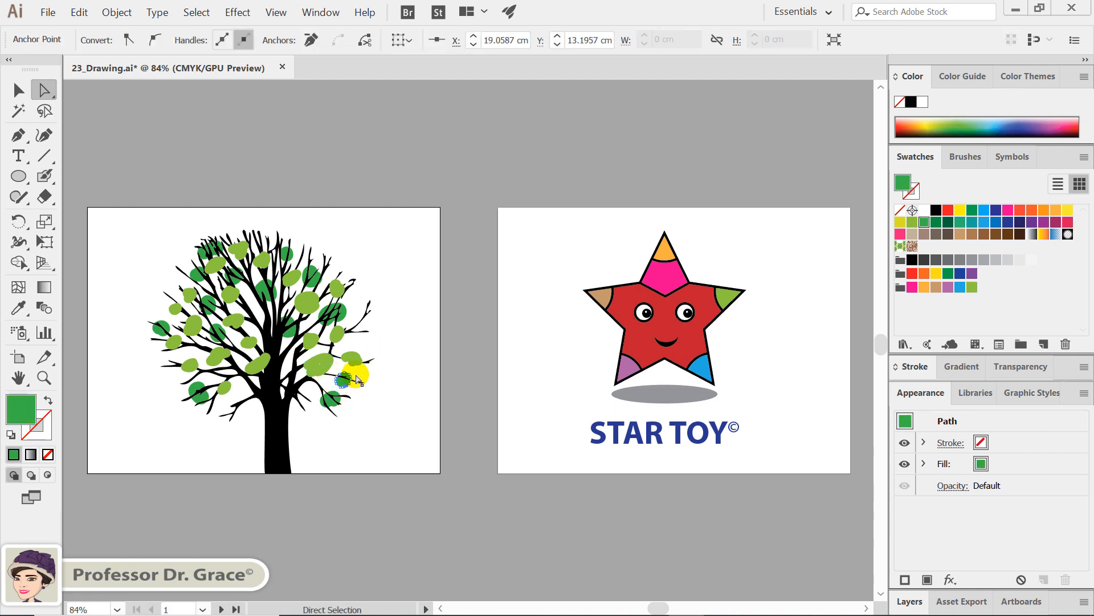
{"action": "left_click", "coordinate": [635, 368]}
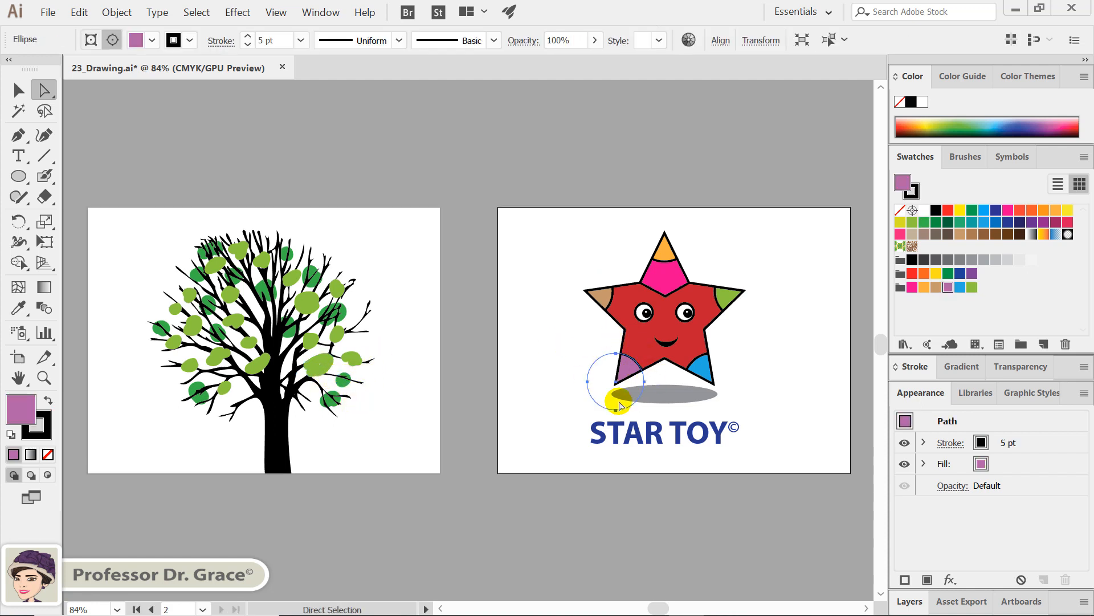
{"action": "left_click", "coordinate": [743, 246]}
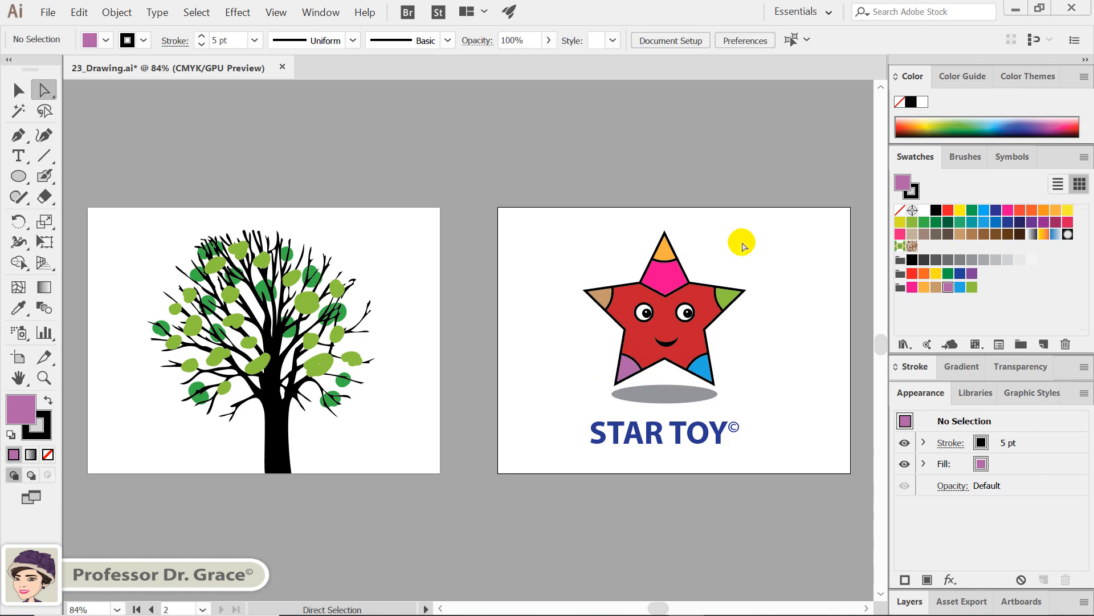